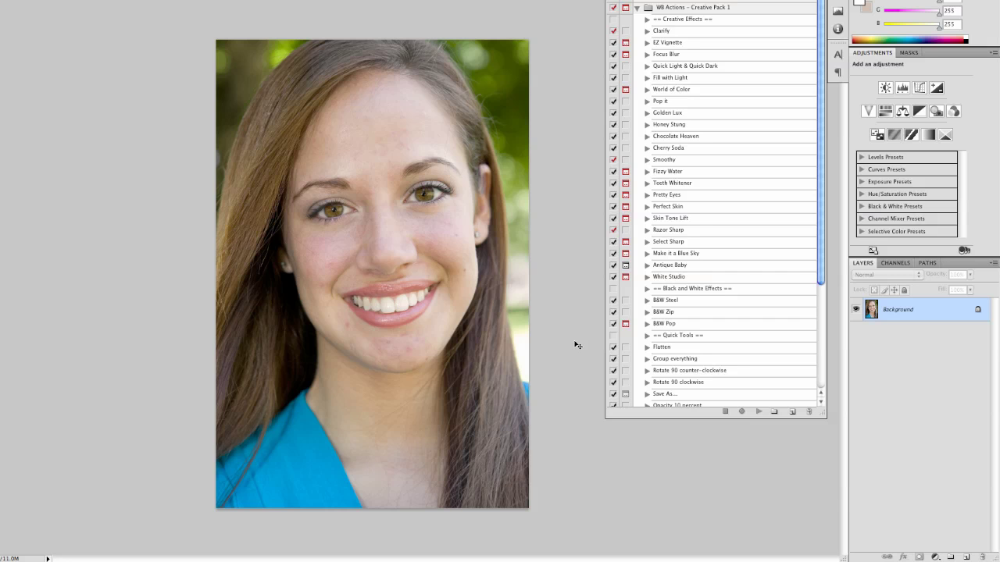
Step: Zoom the portrait in to 50% so the face fills the view
{"action": "key", "text": "super+plus"}
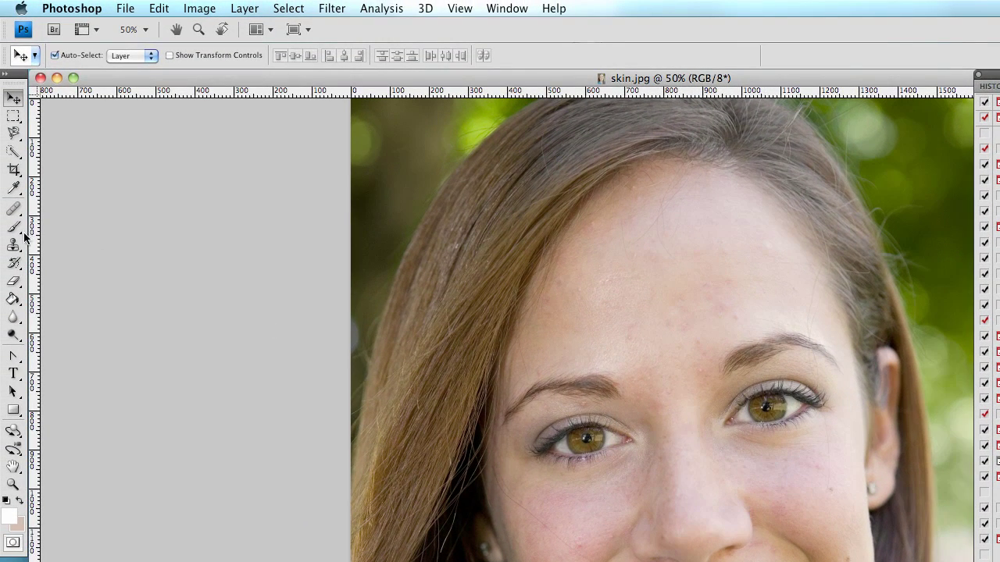
Step: Pick the Spot Healing Brush and confirm its 40 px, 100% hardness brush
{"action": "left_click", "coordinate": [14, 209]}
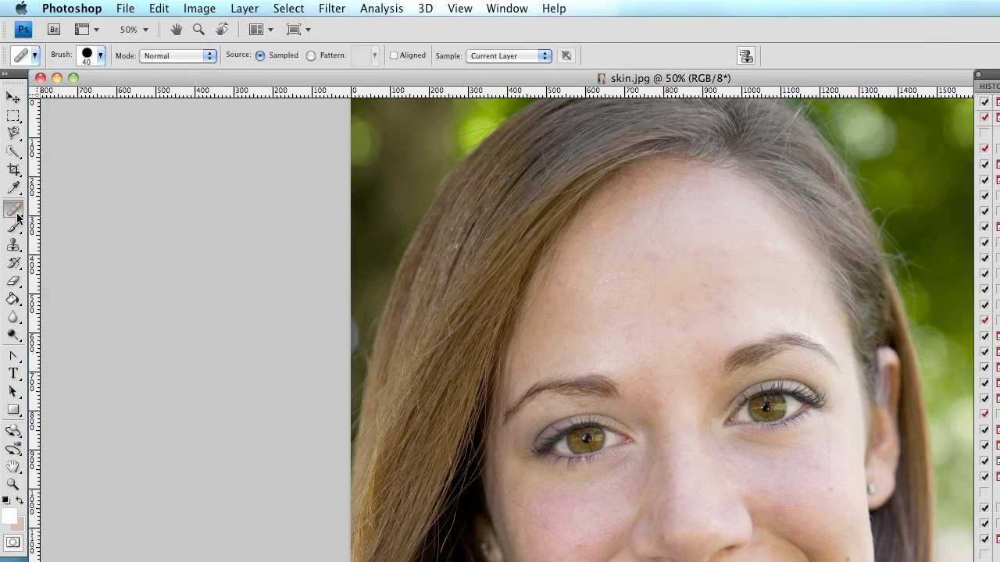
{"action": "left_click", "coordinate": [92, 60]}
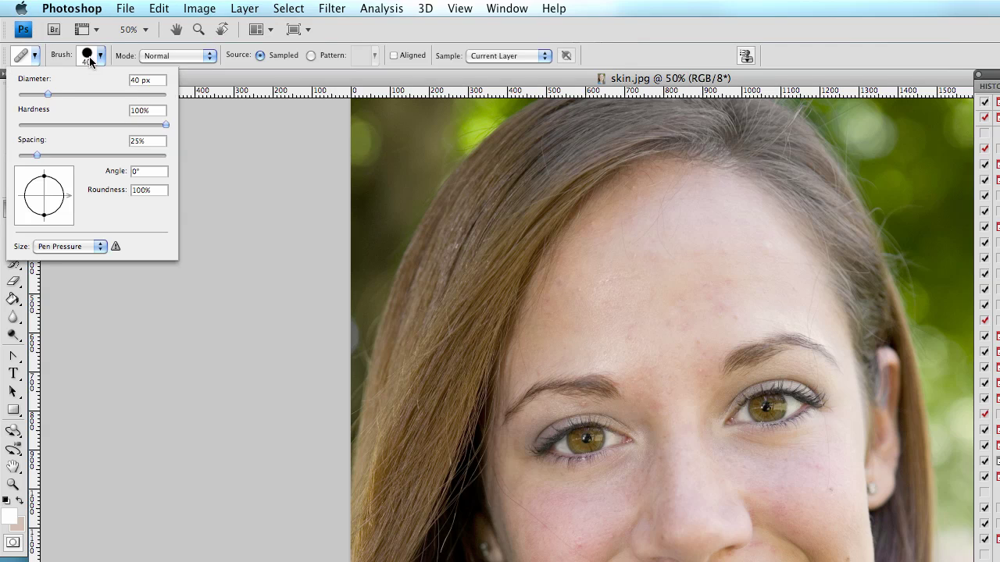
{"action": "left_click", "coordinate": [90, 61]}
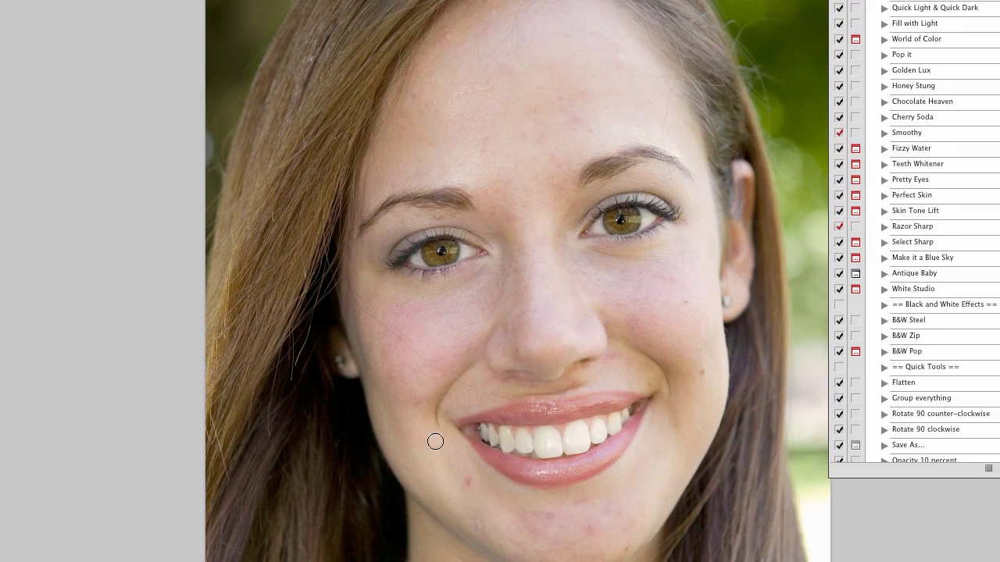
Step: Heal the blemishes on the chin, the cheek and the nose
{"action": "left_click", "coordinate": [466, 482]}
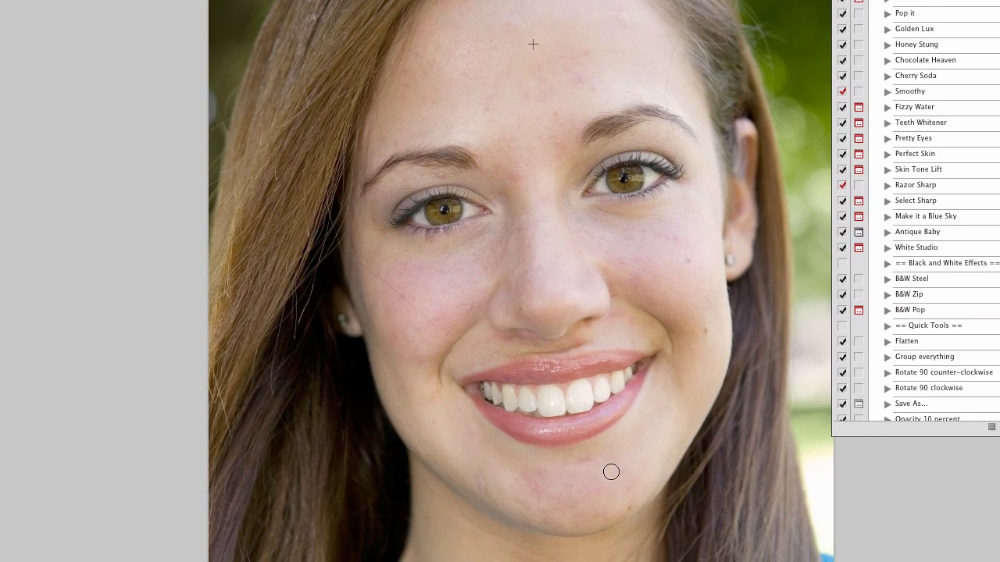
{"action": "left_click", "coordinate": [561, 481]}
{"action": "left_click", "coordinate": [471, 504]}
{"action": "left_click_drag", "start_coordinate": [486, 462], "coordinate": [490, 470]}
{"action": "left_click", "coordinate": [586, 500]}
{"action": "left_click", "coordinate": [654, 315]}
{"action": "left_click", "coordinate": [634, 282]}
{"action": "left_click", "coordinate": [508, 308]}
Step: Heal the scattered spots across the forehead
{"action": "left_click", "coordinate": [540, 96]}
{"action": "left_click", "coordinate": [458, 11]}
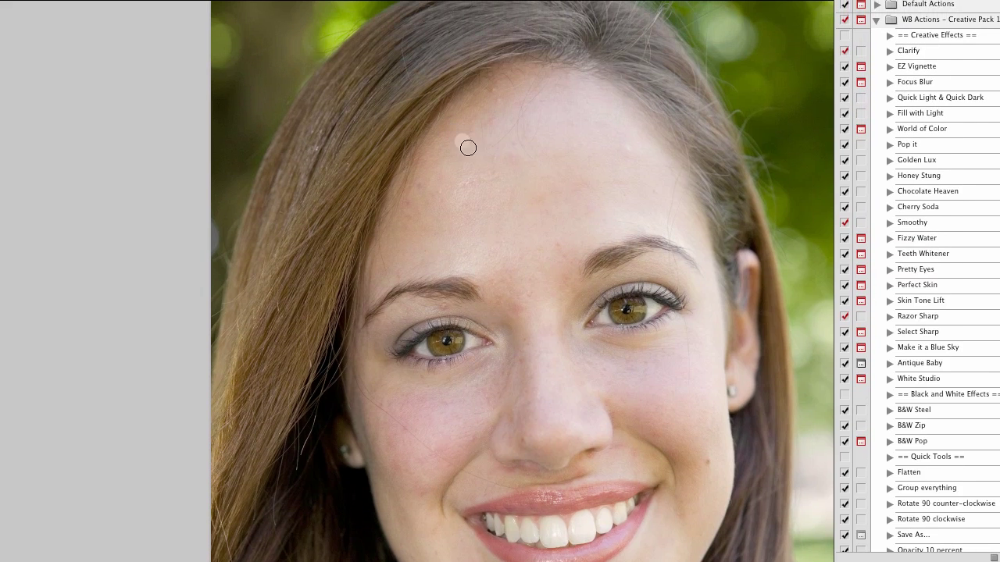
{"action": "left_click", "coordinate": [494, 92]}
{"action": "left_click", "coordinate": [489, 130]}
{"action": "left_click", "coordinate": [499, 123]}
Step: Heal the spots on the eyebrow, the lid and the cheek near the mouth
{"action": "left_click", "coordinate": [479, 295]}
{"action": "left_click", "coordinate": [444, 309]}
{"action": "left_click", "coordinate": [425, 319]}
{"action": "left_click", "coordinate": [407, 506]}
Step: Smooth out spots across the cheek beside the mouth and up toward the hairline
{"action": "left_click_drag", "start_coordinate": [422, 497], "coordinate": [412, 519]}
{"action": "left_click_drag", "start_coordinate": [406, 429], "coordinate": [407, 469]}
{"action": "left_click_drag", "start_coordinate": [410, 436], "coordinate": [447, 460]}
{"action": "mouse_move", "coordinate": [399, 423]}
{"action": "left_mouse_down"}
{"action": "mouse_move", "coordinate": [353, 375]}
{"action": "mouse_move", "coordinate": [429, 484]}
{"action": "mouse_move", "coordinate": [394, 415]}
{"action": "mouse_move", "coordinate": [356, 373]}
{"action": "left_mouse_up"}
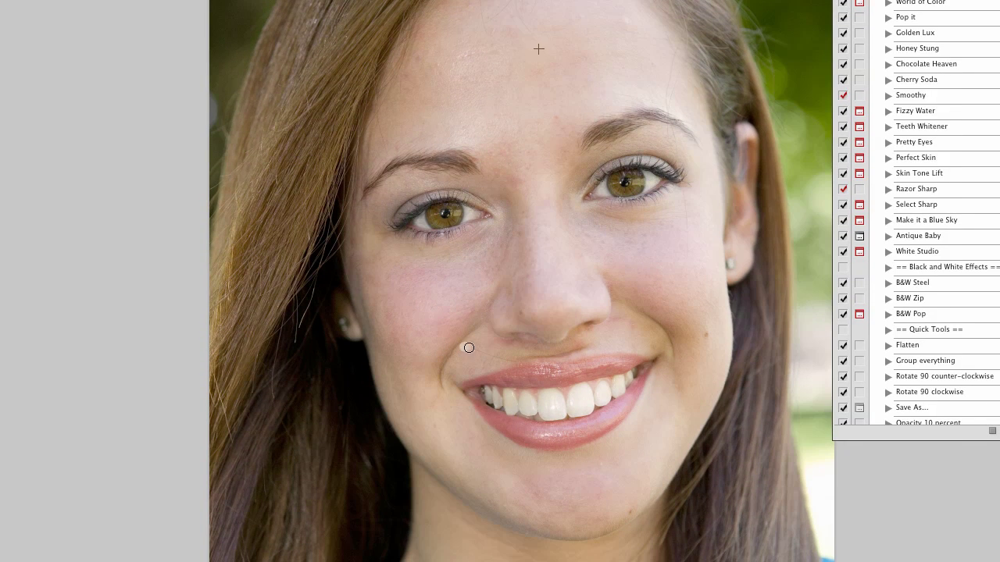
Step: Heal the spots right of the mouth corner and on the upper lip
{"action": "left_click_drag", "start_coordinate": [469, 348], "coordinate": [489, 357]}
{"action": "left_click_drag", "start_coordinate": [511, 360], "coordinate": [509, 361]}
{"action": "left_click", "coordinate": [600, 361]}
{"action": "left_click", "coordinate": [554, 355]}
Step: Heal a last cheek spot, then run the Perfect Skin action past its message
{"action": "left_click_drag", "start_coordinate": [387, 294], "coordinate": [415, 305]}
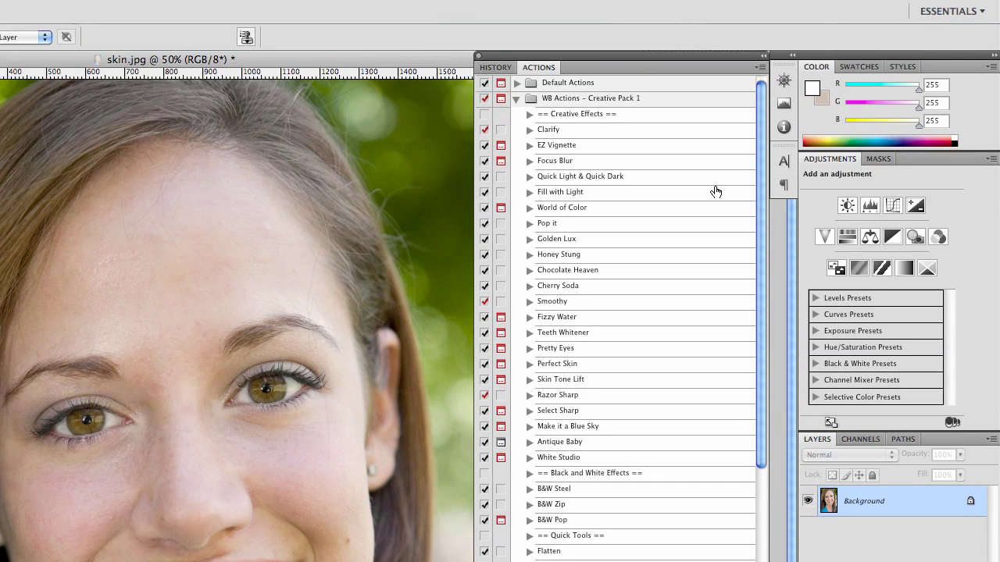
{"action": "left_click", "coordinate": [543, 365]}
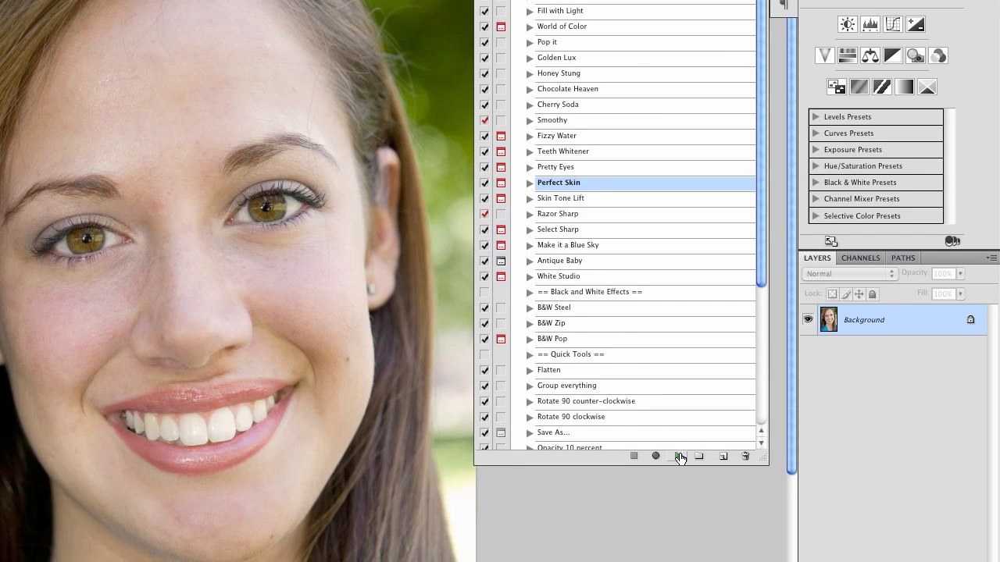
{"action": "left_click", "coordinate": [679, 457]}
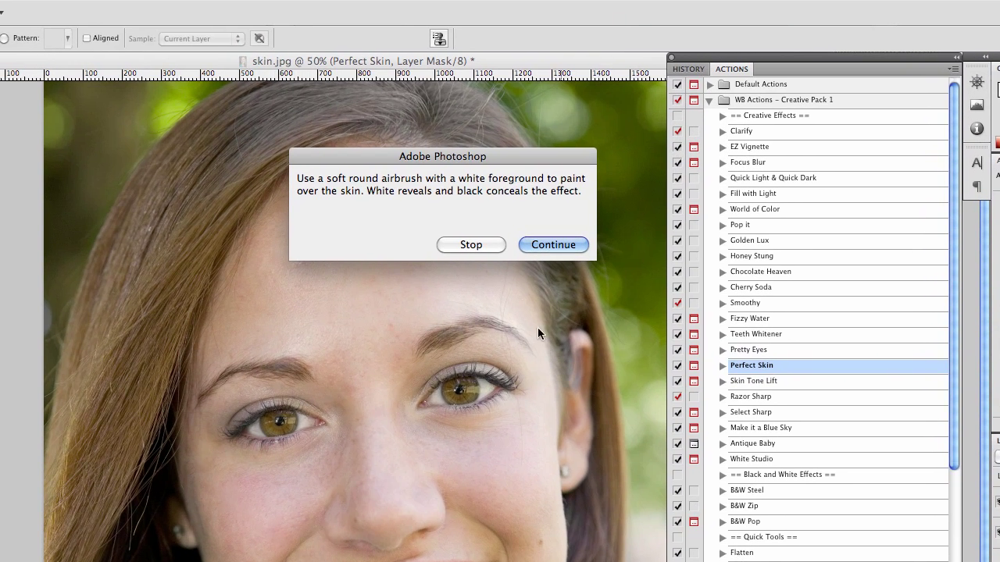
{"action": "left_click", "coordinate": [530, 248]}
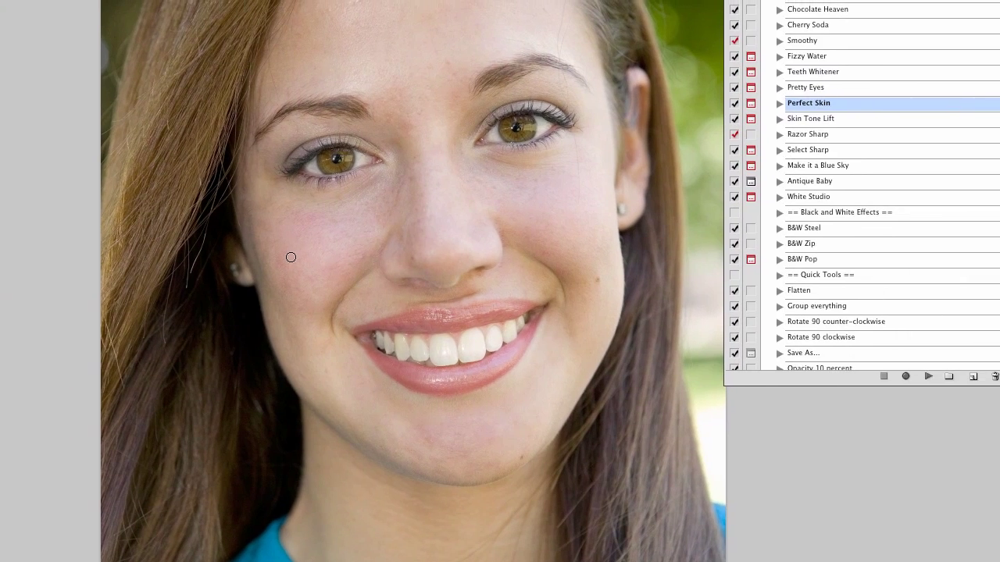
Step: Resize the brush and paint Perfect Skin smoothing over the cheeks and forehead
{"action": "key", "text": "bracketright"}
{"action": "key", "text": "bracketright"}
{"action": "key", "text": "bracketright"}
{"action": "key", "text": "bracketright"}
{"action": "key", "text": "bracketright"}
{"action": "key", "text": "bracketright"}
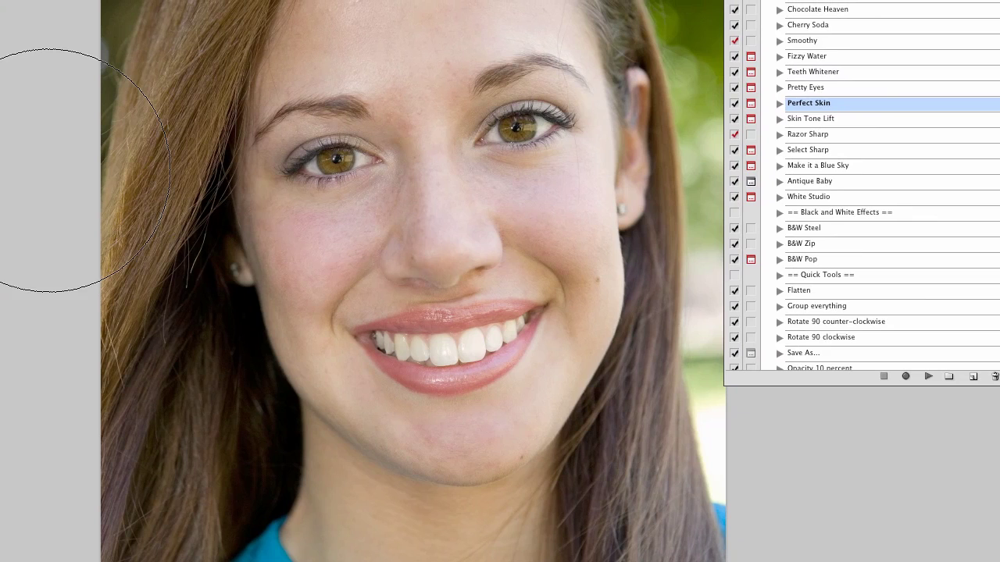
{"action": "key", "text": "bracketleft"}
{"action": "key", "text": "bracketleft"}
{"action": "key", "text": "bracketleft"}
{"action": "key", "text": "bracketleft"}
{"action": "key", "text": "bracketleft"}
{"action": "key", "text": "bracketleft"}
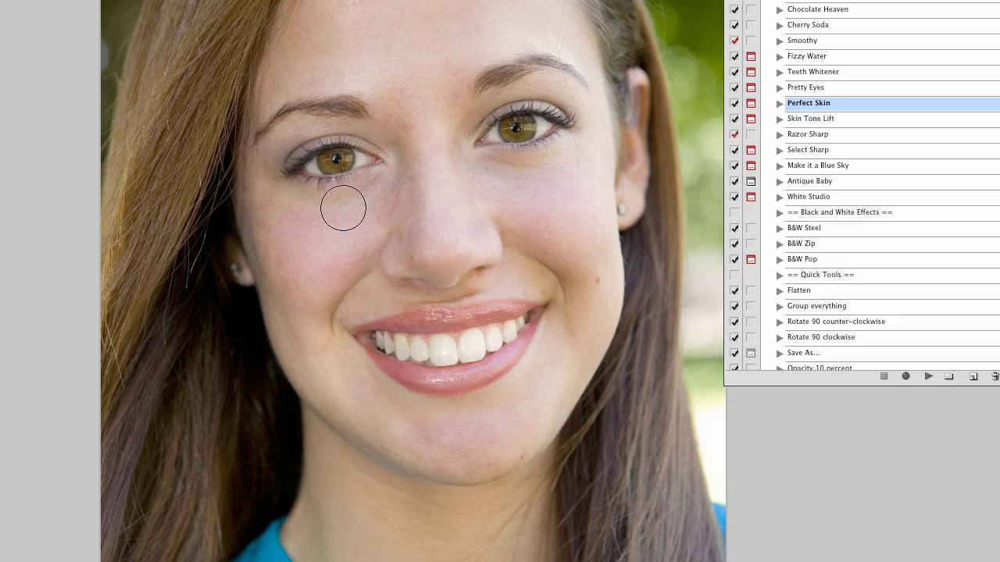
{"action": "key", "text": "bracketleft"}
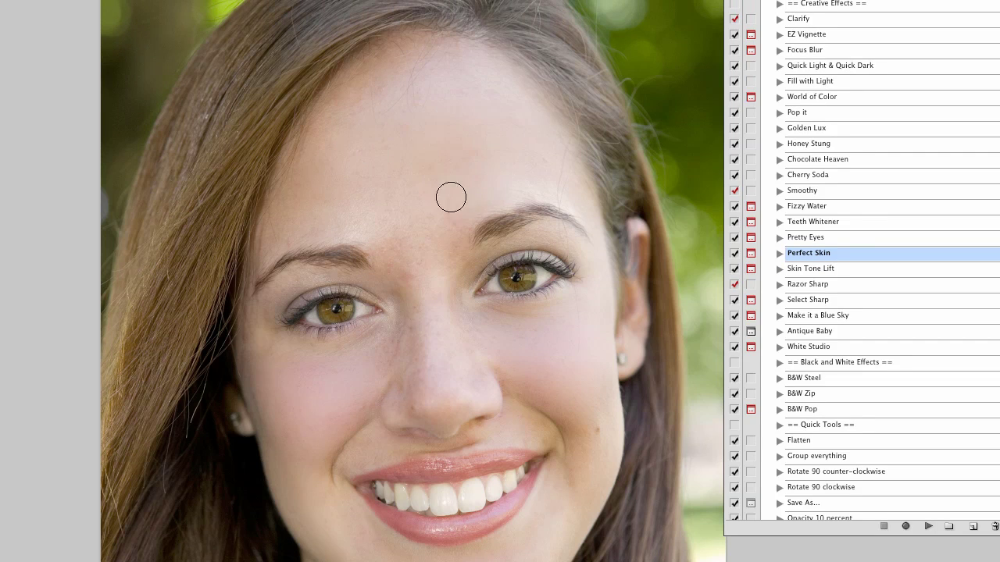
Step: Resize the brush while painting smoothing over the brow, between the eyes and the nose
{"action": "key", "text": "bracketright"}
{"action": "key", "text": "bracketleft"}
{"action": "key", "text": "bracketright"}
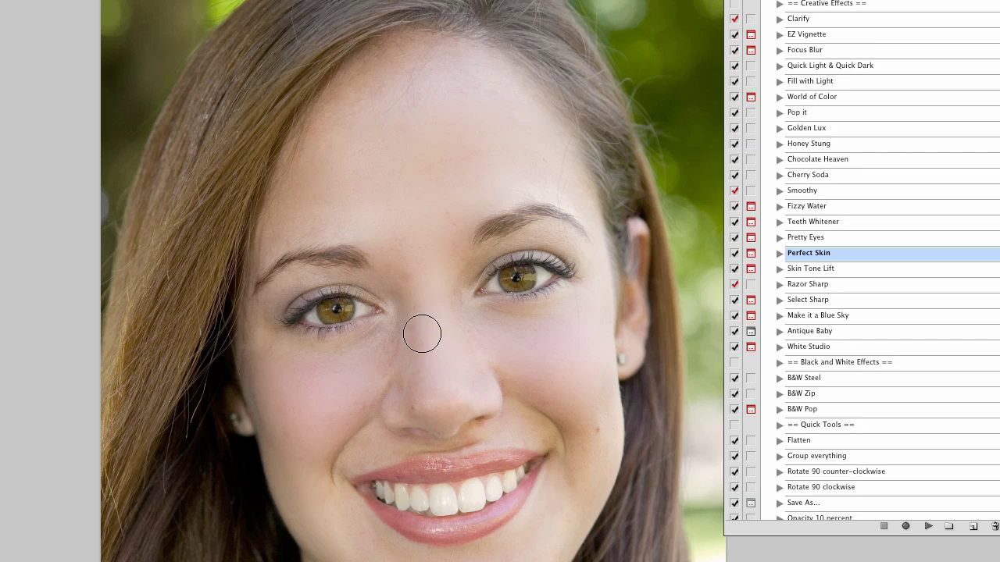
{"action": "key", "text": "bracketleft"}
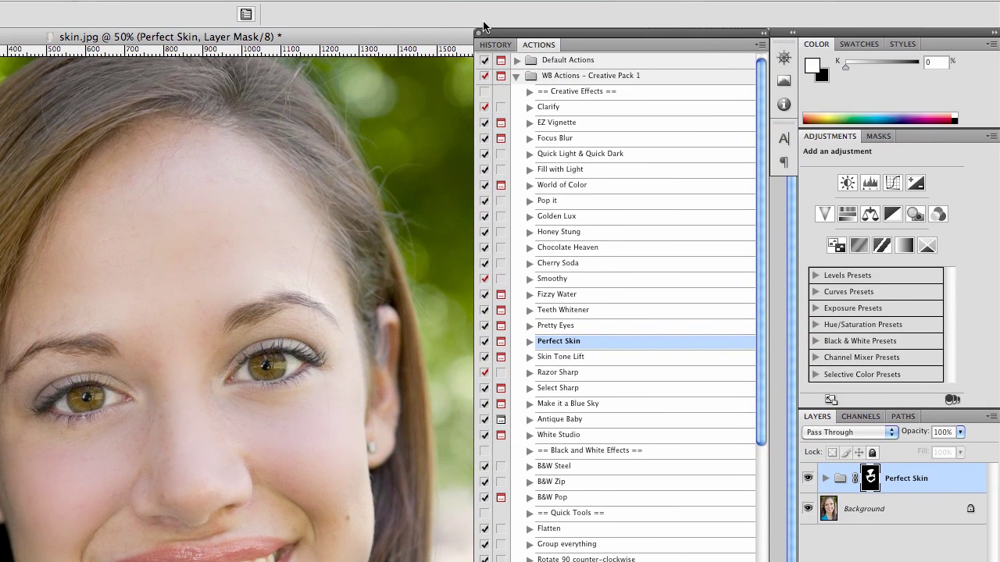
Step: Undo two smoothing strokes in History, redo one, and repaint the smoothing on the chin
{"action": "left_click", "coordinate": [495, 44]}
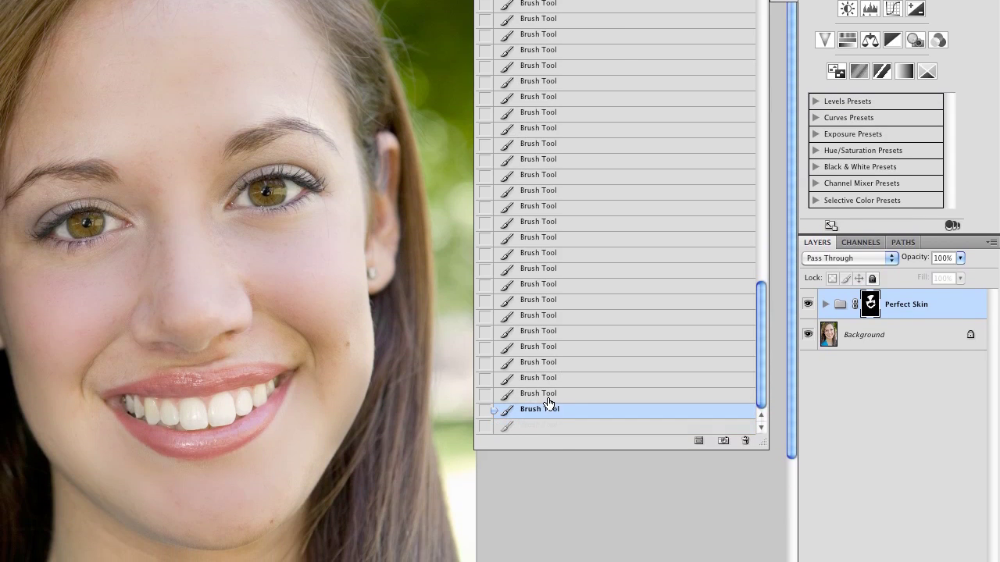
{"action": "left_click", "coordinate": [549, 394]}
{"action": "left_click", "coordinate": [550, 384]}
{"action": "left_click", "coordinate": [549, 397]}
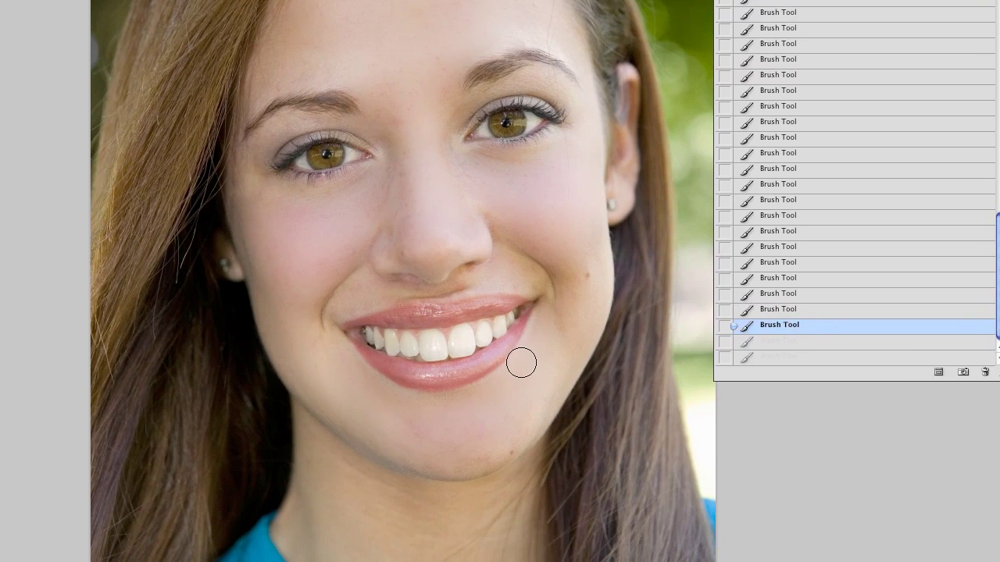
{"action": "mouse_move", "coordinate": [463, 448]}
{"action": "left_mouse_down"}
{"action": "mouse_move", "coordinate": [446, 455]}
{"action": "mouse_move", "coordinate": [493, 440]}
{"action": "mouse_move", "coordinate": [433, 437]}
{"action": "left_mouse_up"}
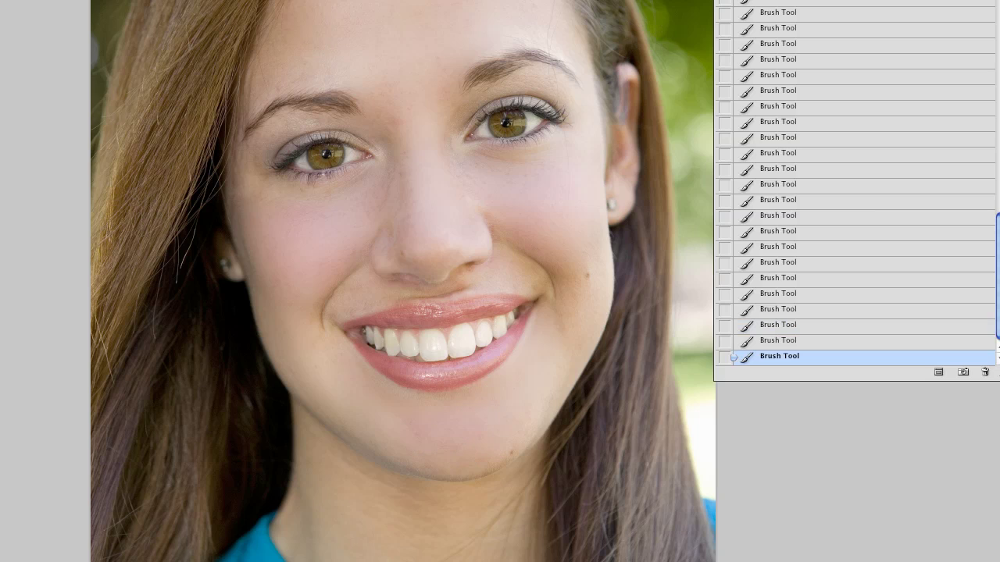
{"action": "key", "text": "alt+F9"}
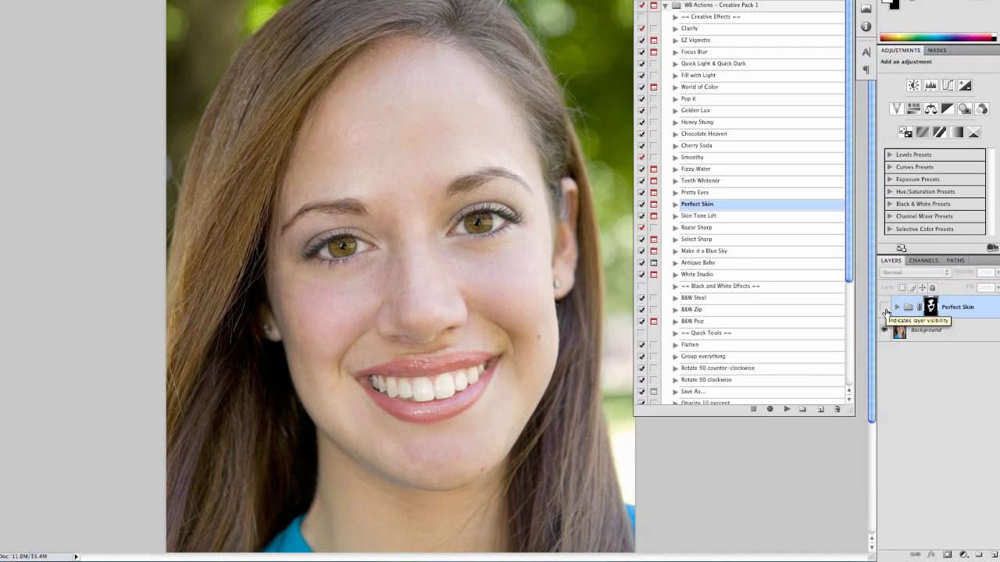
{"action": "left_click", "coordinate": [885, 308]}
{"action": "left_click", "coordinate": [884, 308]}
{"action": "left_click", "coordinate": [884, 308]}
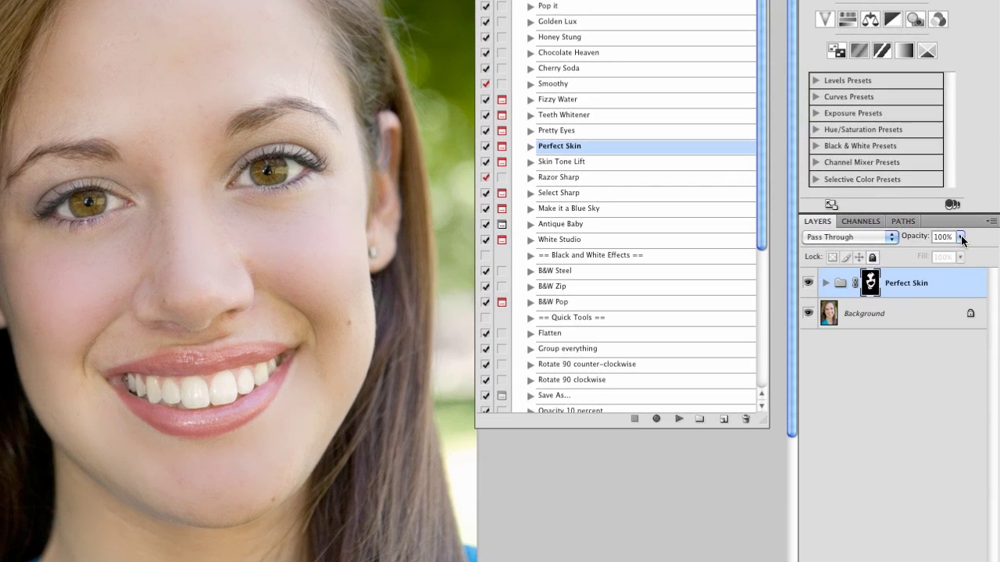
{"action": "left_click", "coordinate": [983, 259]}
{"action": "mouse_move", "coordinate": [963, 254]}
{"action": "left_mouse_down"}
{"action": "mouse_move", "coordinate": [866, 255]}
{"action": "mouse_move", "coordinate": [966, 251]}
{"action": "left_mouse_up"}
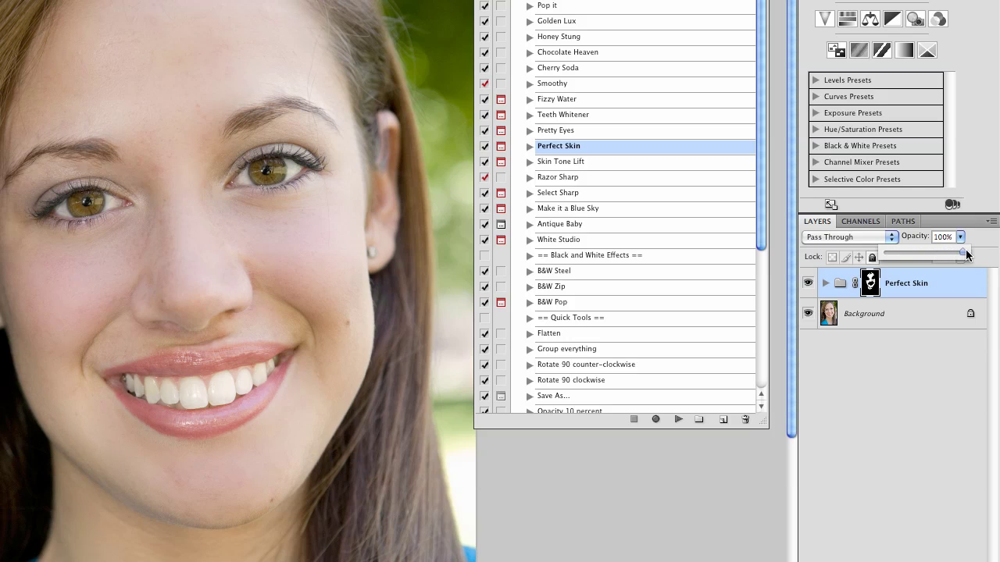
Step: With the Background layer selected, run the Pretty Eyes action and continue past its message
{"action": "left_click", "coordinate": [556, 131]}
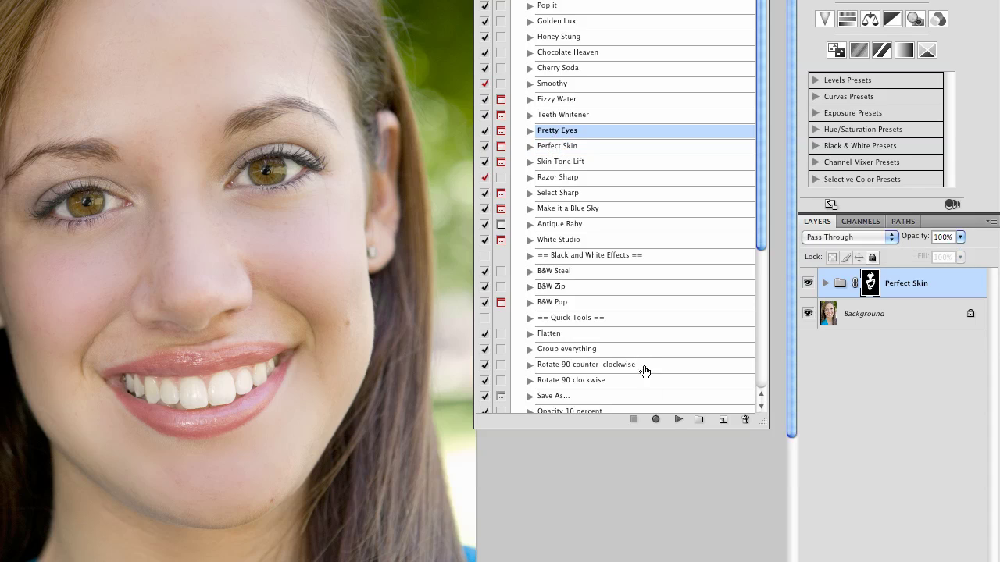
{"action": "left_click", "coordinate": [677, 420]}
{"action": "left_click", "coordinate": [848, 317]}
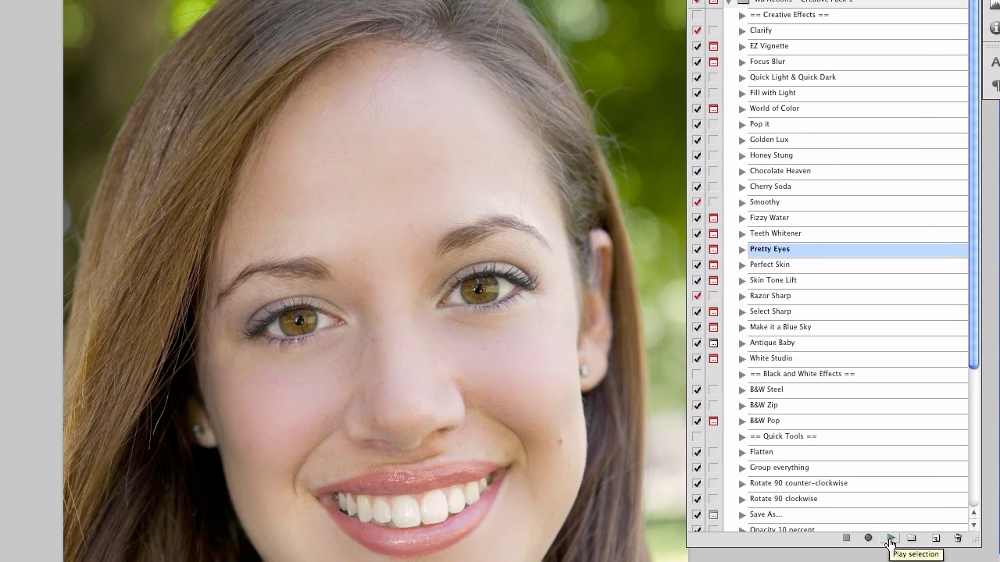
{"action": "left_click", "coordinate": [678, 421]}
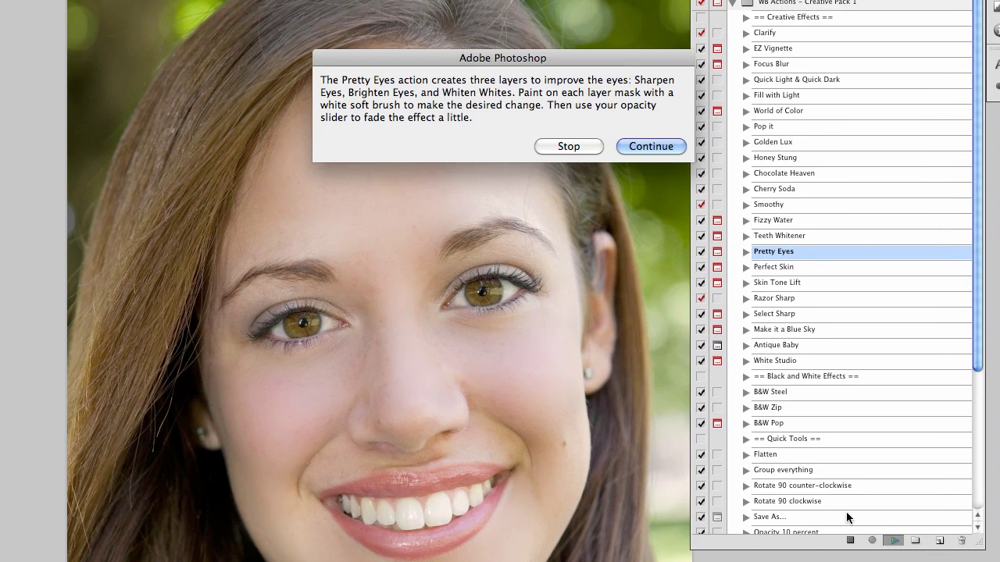
{"action": "left_click", "coordinate": [635, 144]}
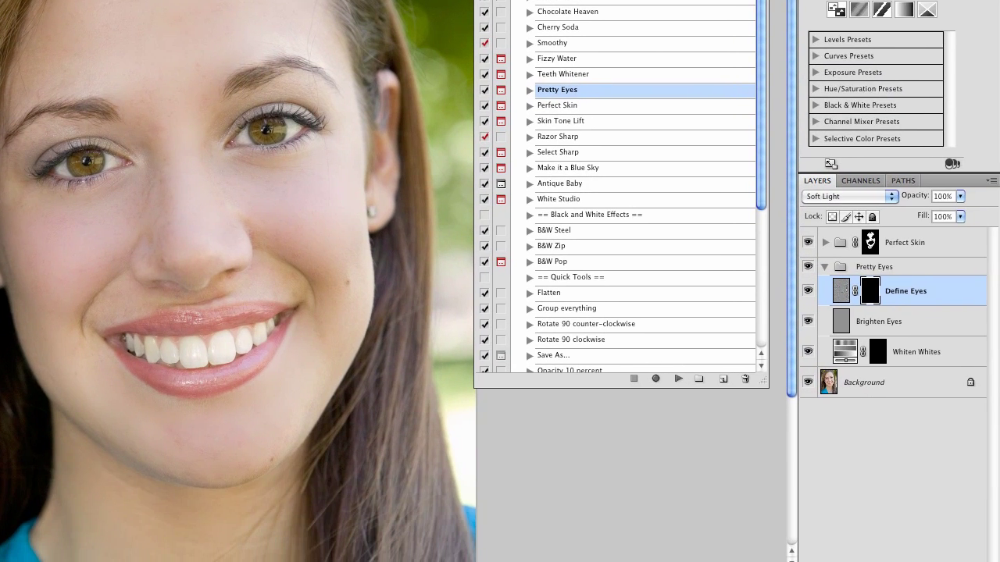
Step: Zoom in on both eyes and give the Whiten Whites layer 50% opacity
{"action": "left_click", "coordinate": [883, 358]}
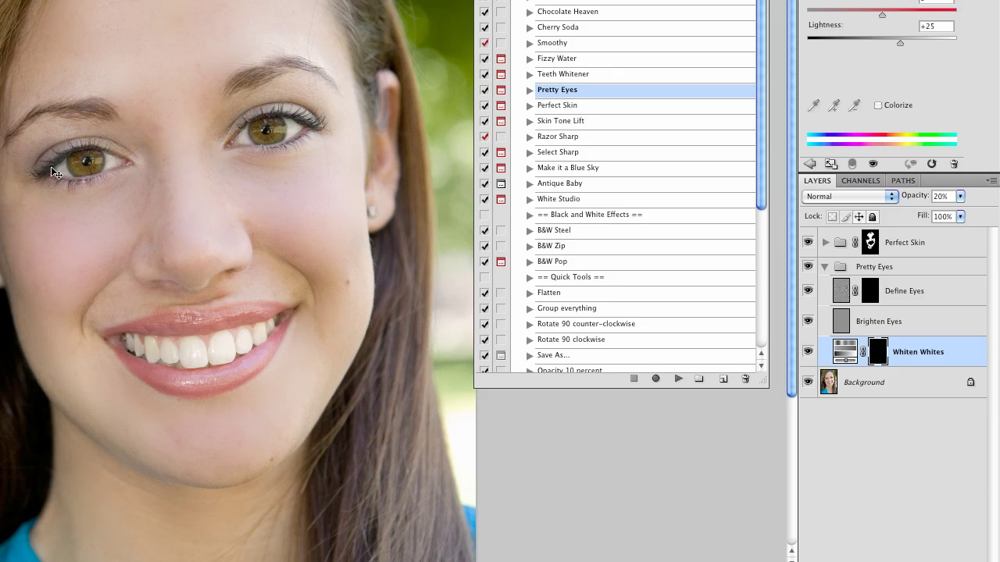
{"action": "key", "text": "super+plus"}
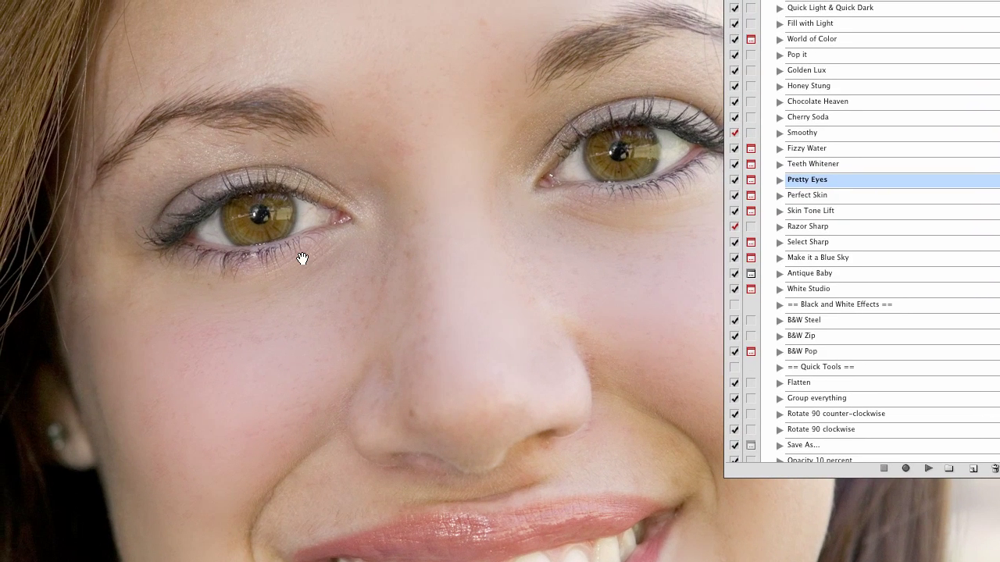
{"action": "left_click_drag", "start_coordinate": [302, 259], "coordinate": [127, 328]}
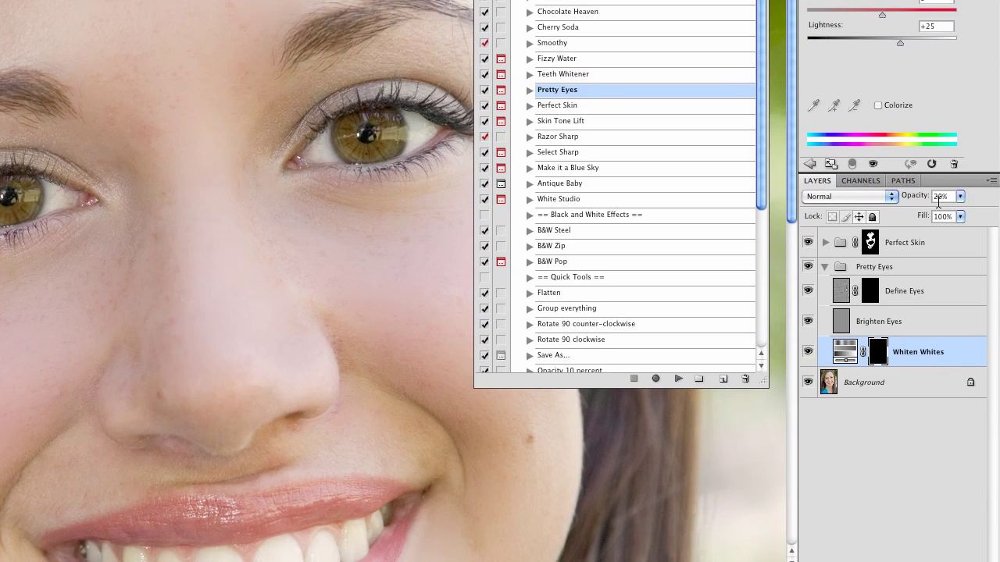
{"action": "type", "text": "50"}
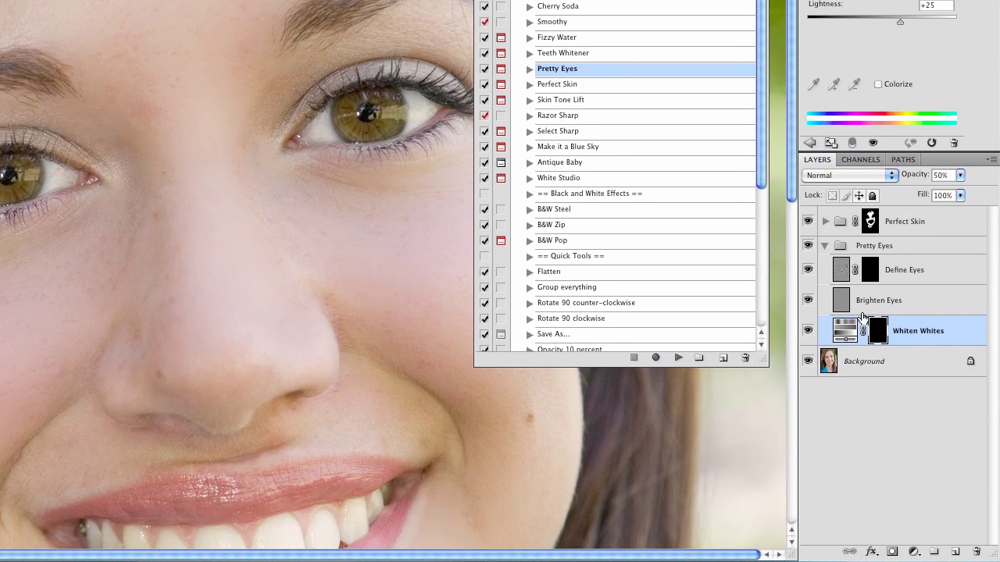
Step: Paint the Brighten Eyes layer over both irises to make them brighter and golden
{"action": "left_click", "coordinate": [845, 306]}
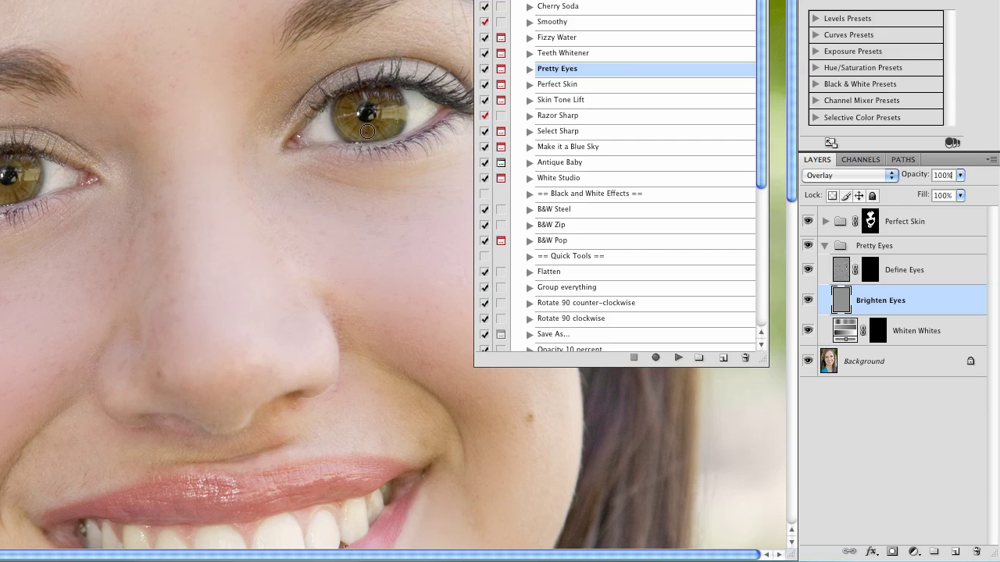
{"action": "mouse_move", "coordinate": [368, 131]}
{"action": "left_mouse_down"}
{"action": "mouse_move", "coordinate": [336, 121]}
{"action": "mouse_move", "coordinate": [344, 100]}
{"action": "mouse_move", "coordinate": [332, 113]}
{"action": "mouse_move", "coordinate": [348, 133]}
{"action": "mouse_move", "coordinate": [365, 132]}
{"action": "mouse_move", "coordinate": [382, 123]}
{"action": "mouse_move", "coordinate": [388, 98]}
{"action": "mouse_move", "coordinate": [359, 97]}
{"action": "mouse_move", "coordinate": [345, 127]}
{"action": "left_mouse_up"}
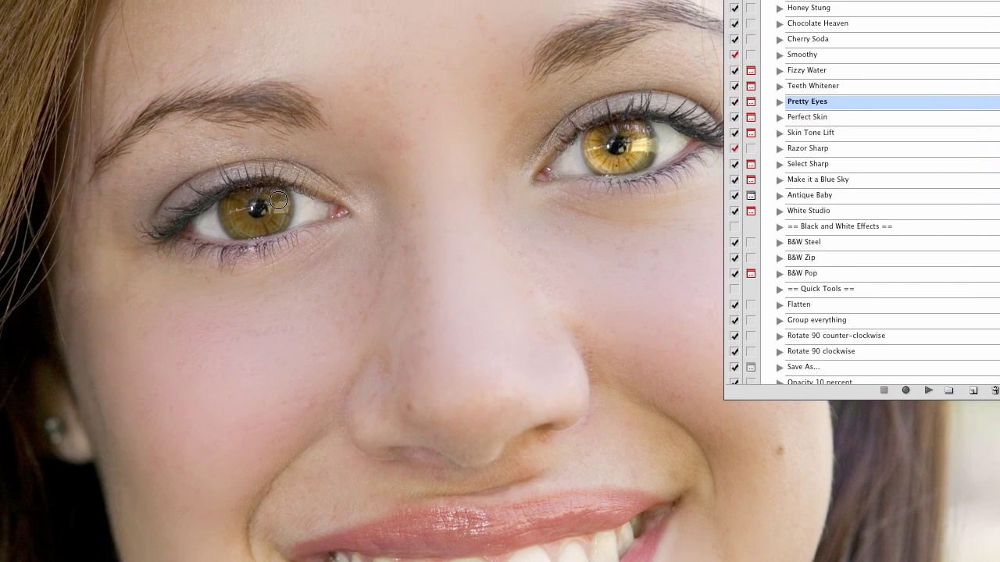
{"action": "mouse_move", "coordinate": [278, 200]}
{"action": "left_mouse_down"}
{"action": "mouse_move", "coordinate": [250, 227]}
{"action": "mouse_move", "coordinate": [237, 209]}
{"action": "mouse_move", "coordinate": [254, 190]}
{"action": "mouse_move", "coordinate": [227, 222]}
{"action": "mouse_move", "coordinate": [252, 232]}
{"action": "mouse_move", "coordinate": [275, 225]}
{"action": "mouse_move", "coordinate": [285, 196]}
{"action": "left_mouse_up"}
{"action": "mouse_move", "coordinate": [620, 146]}
{"action": "left_mouse_down"}
{"action": "mouse_move", "coordinate": [646, 136]}
{"action": "mouse_move", "coordinate": [651, 148]}
{"action": "mouse_move", "coordinate": [631, 169]}
{"action": "mouse_move", "coordinate": [601, 154]}
{"action": "left_mouse_up"}
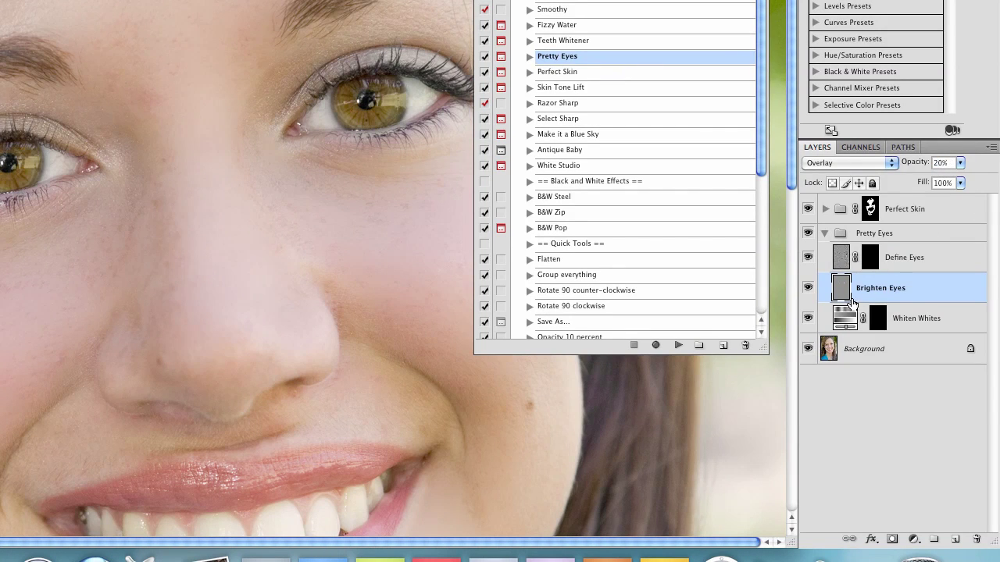
Step: Toggle the Brighten Eyes effect off and on to compare before and after
{"action": "left_click", "coordinate": [812, 293]}
{"action": "left_click", "coordinate": [810, 288]}
{"action": "left_click", "coordinate": [810, 289]}
{"action": "left_click", "coordinate": [809, 288]}
{"action": "left_click", "coordinate": [872, 264]}
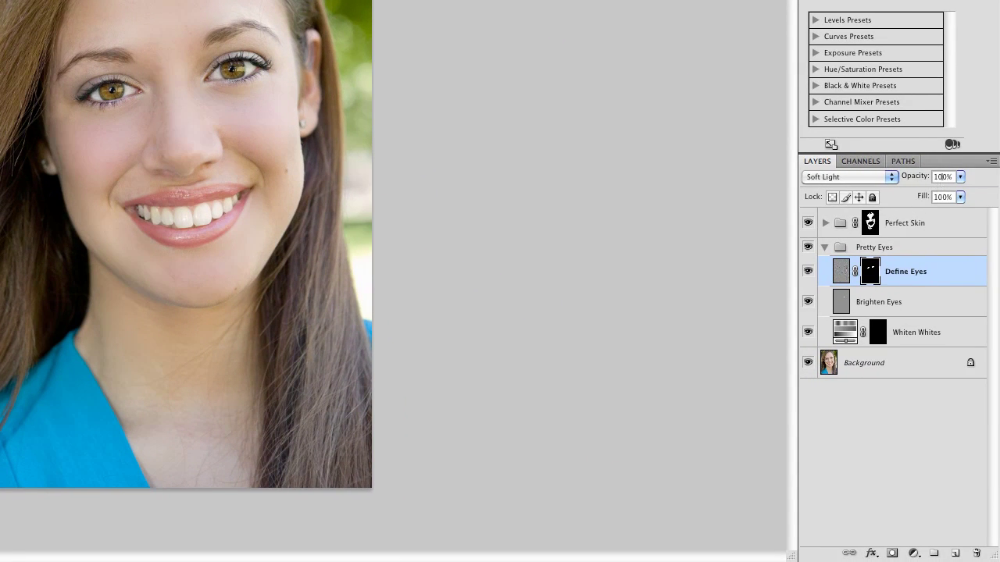
Step: Set layer opacities: Whiten Whites 30%, Brighten Eyes 15%, Define Eyes 80%
{"action": "left_click", "coordinate": [863, 305]}
{"action": "left_click", "coordinate": [904, 341]}
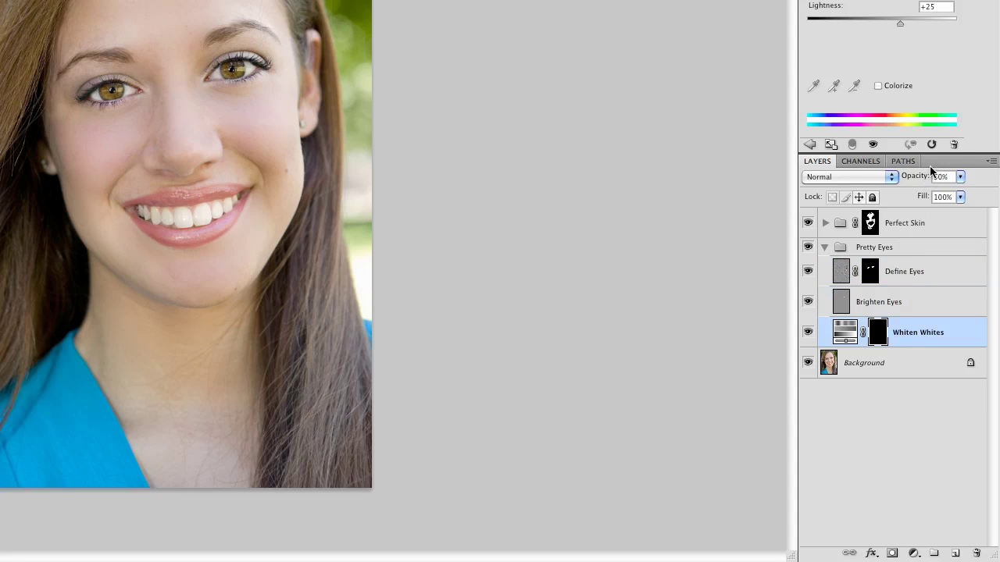
{"action": "left_click", "coordinate": [959, 177]}
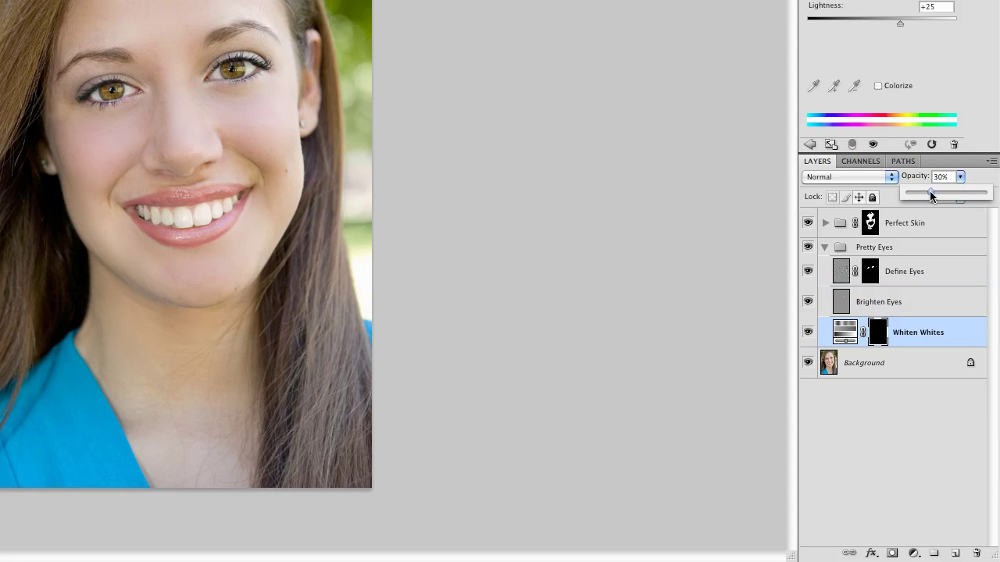
{"action": "left_click", "coordinate": [888, 300]}
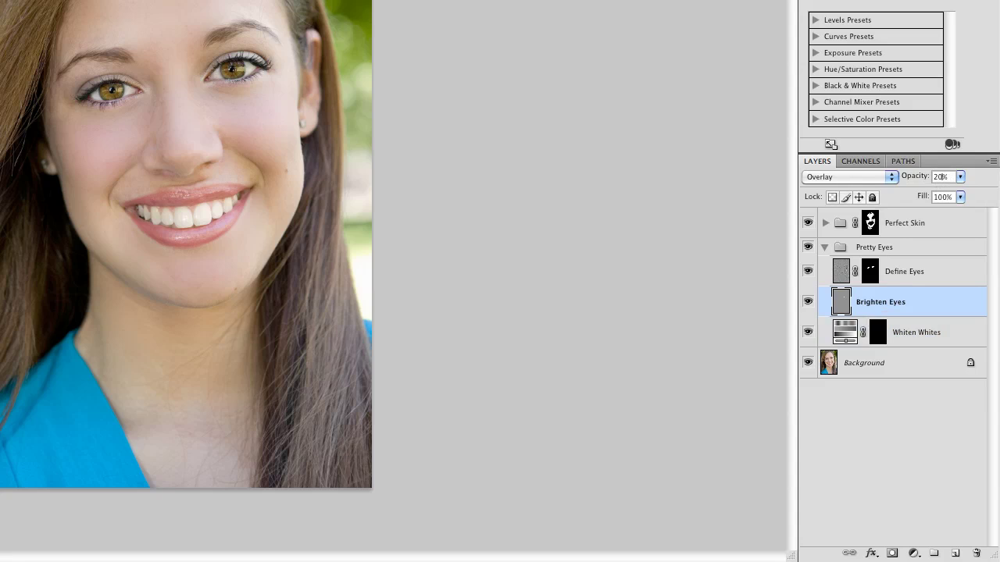
{"action": "type", "text": "15"}
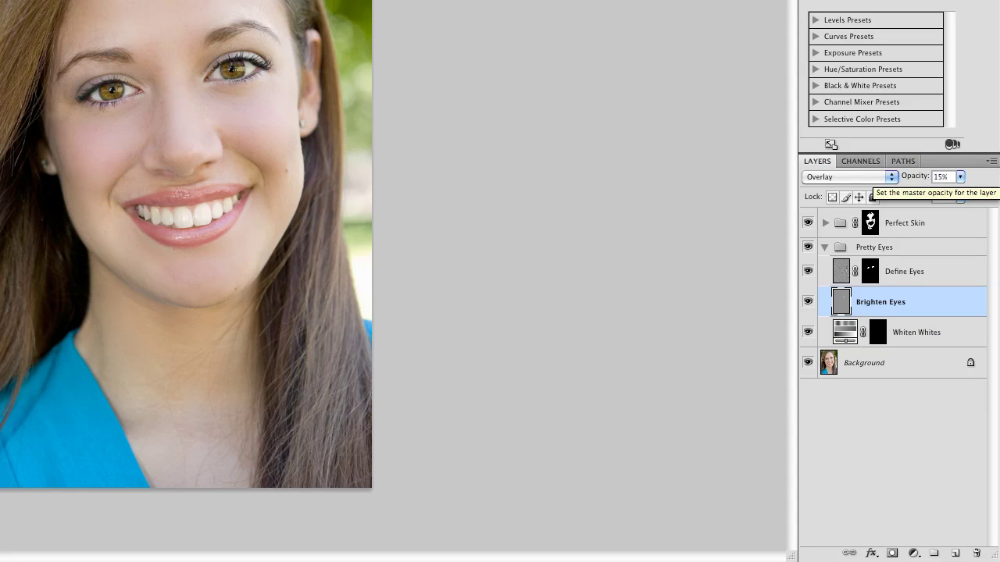
{"action": "left_click", "coordinate": [884, 271]}
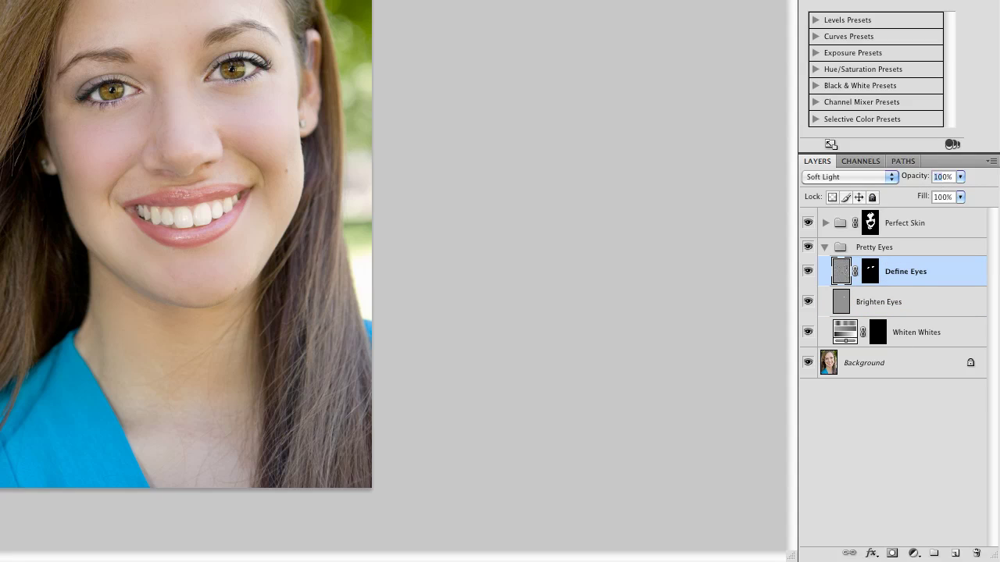
{"action": "key", "text": "alt+F9"}
{"action": "key", "text": "8"}
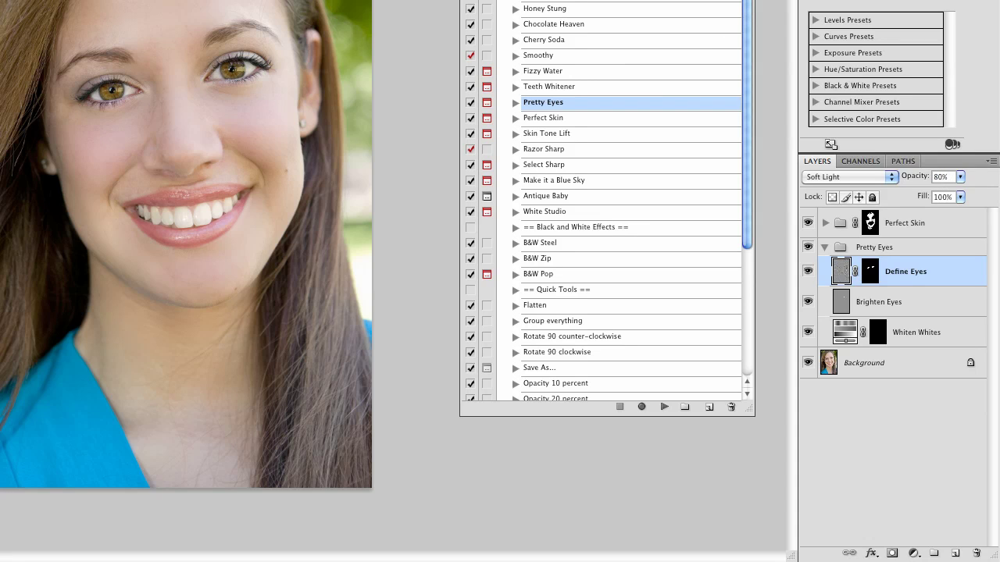
Step: Collapse Pretty Eyes, select Background, run the Teeth Whitener action and dismiss its instructions
{"action": "left_click_drag", "start_coordinate": [744, 13], "coordinate": [759, 27]}
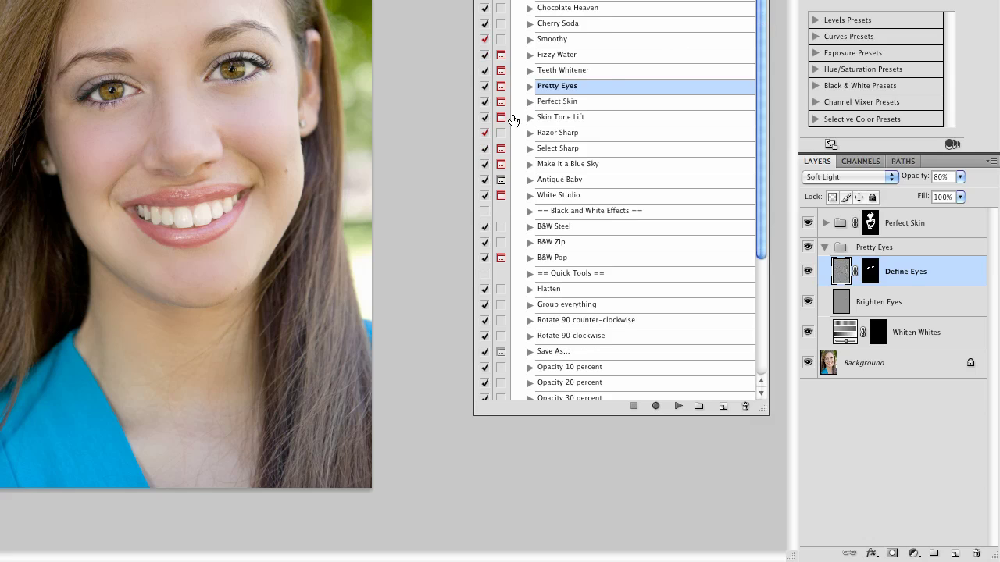
{"action": "left_click", "coordinate": [551, 71]}
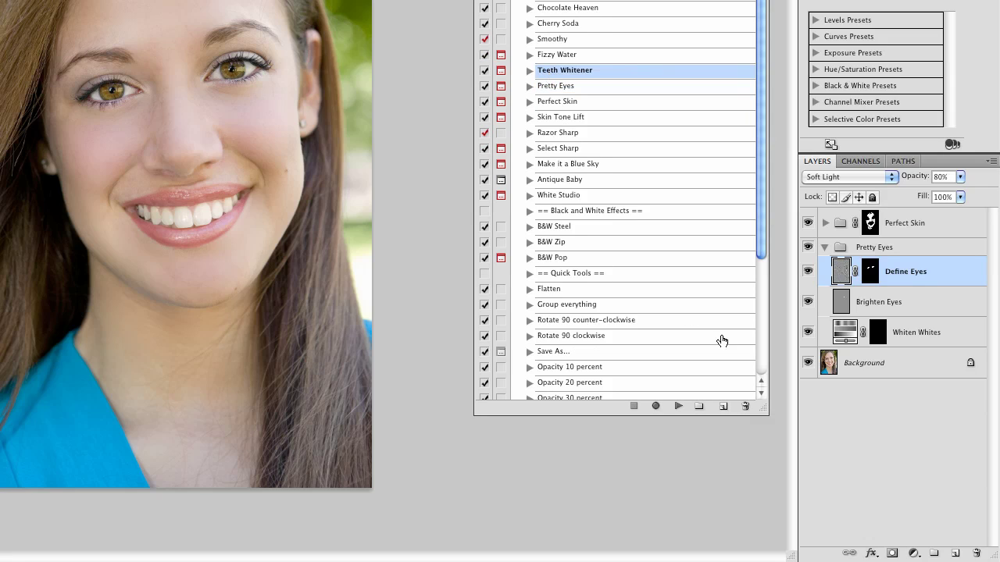
{"action": "left_click", "coordinate": [826, 249]}
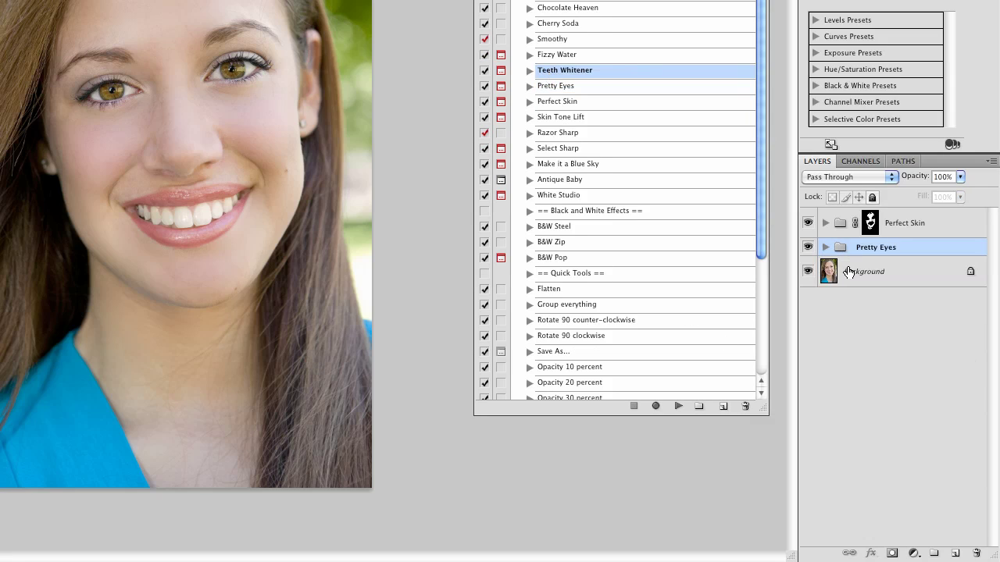
{"action": "left_click", "coordinate": [852, 272]}
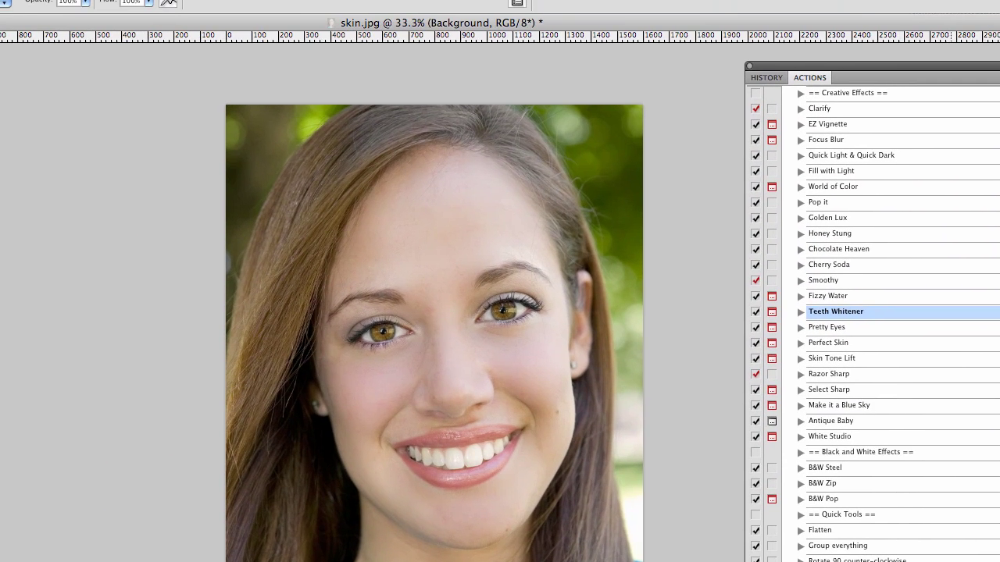
{"action": "left_click", "coordinate": [839, 559]}
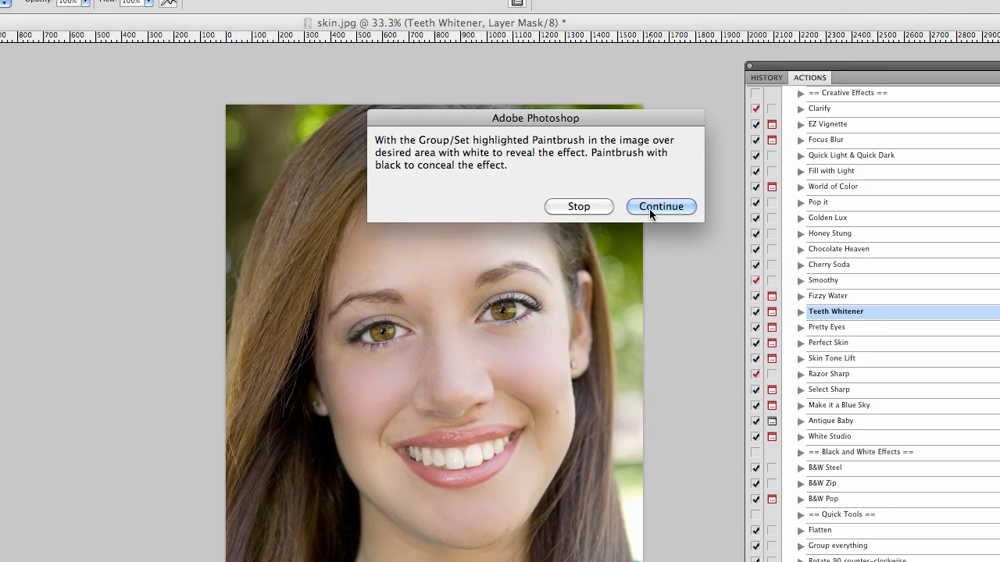
{"action": "left_click", "coordinate": [650, 209]}
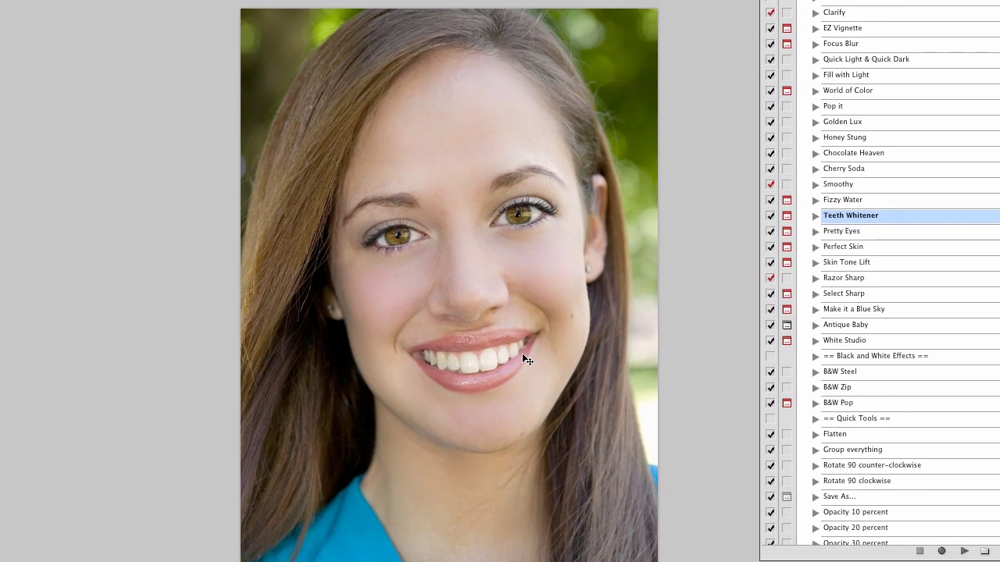
Step: Zoom in on the mouth, enlarge the brush and paint whitening across the teeth
{"action": "key", "text": "ctrl+plus"}
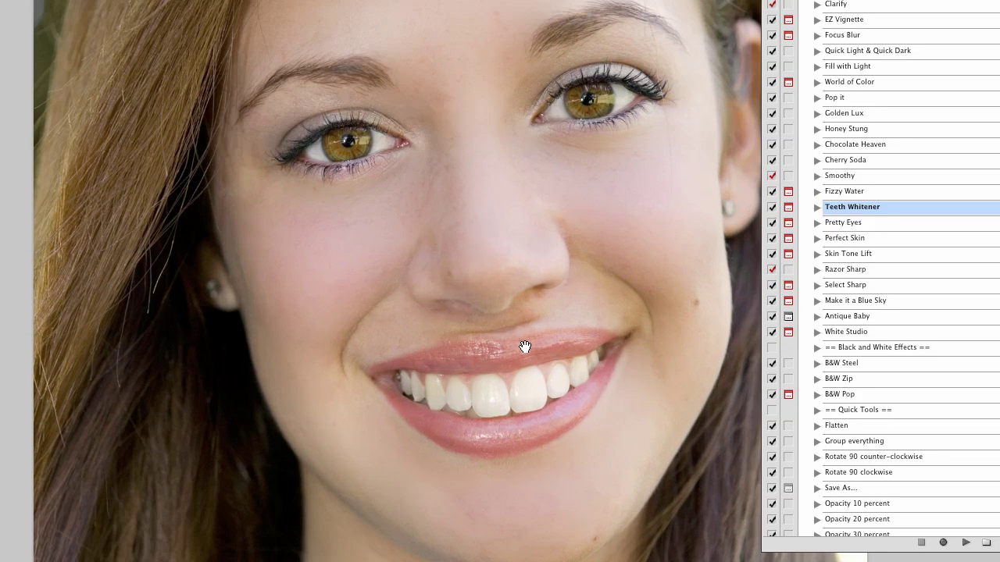
{"action": "mouse_move", "coordinate": [525, 347]}
{"action": "left_mouse_down"}
{"action": "mouse_move", "coordinate": [509, 331]}
{"action": "mouse_move", "coordinate": [508, 295]}
{"action": "left_mouse_up"}
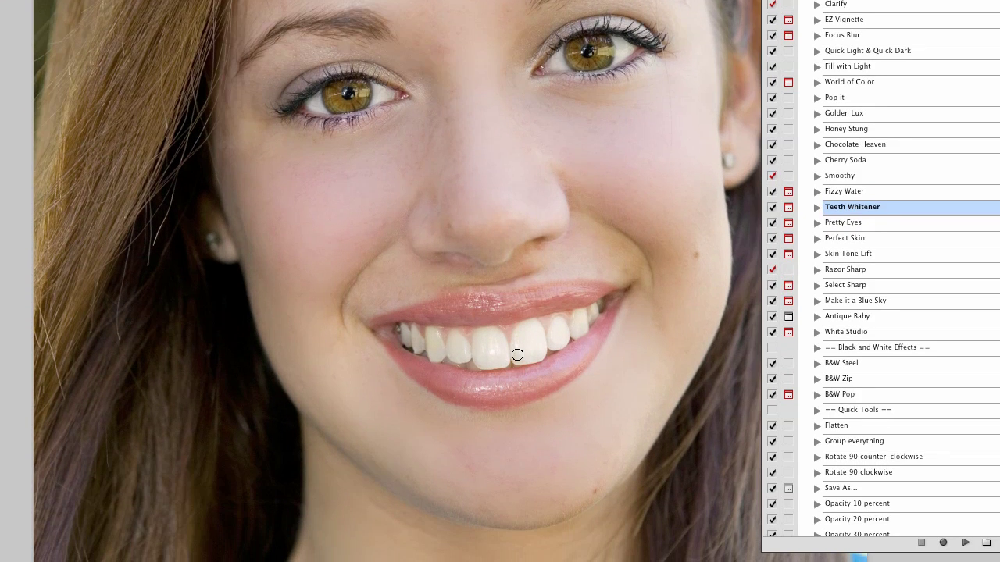
{"action": "key", "text": "bracketright"}
{"action": "key", "text": "bracketright"}
{"action": "key", "text": "bracketright"}
{"action": "mouse_move", "coordinate": [518, 354]}
{"action": "left_mouse_down"}
{"action": "mouse_move", "coordinate": [531, 354]}
{"action": "mouse_move", "coordinate": [527, 339]}
{"action": "mouse_move", "coordinate": [490, 360]}
{"action": "mouse_move", "coordinate": [480, 355]}
{"action": "mouse_move", "coordinate": [490, 348]}
{"action": "mouse_move", "coordinate": [455, 348]}
{"action": "mouse_move", "coordinate": [425, 362]}
{"action": "mouse_move", "coordinate": [432, 335]}
{"action": "mouse_move", "coordinate": [428, 354]}
{"action": "mouse_move", "coordinate": [409, 337]}
{"action": "left_mouse_up"}
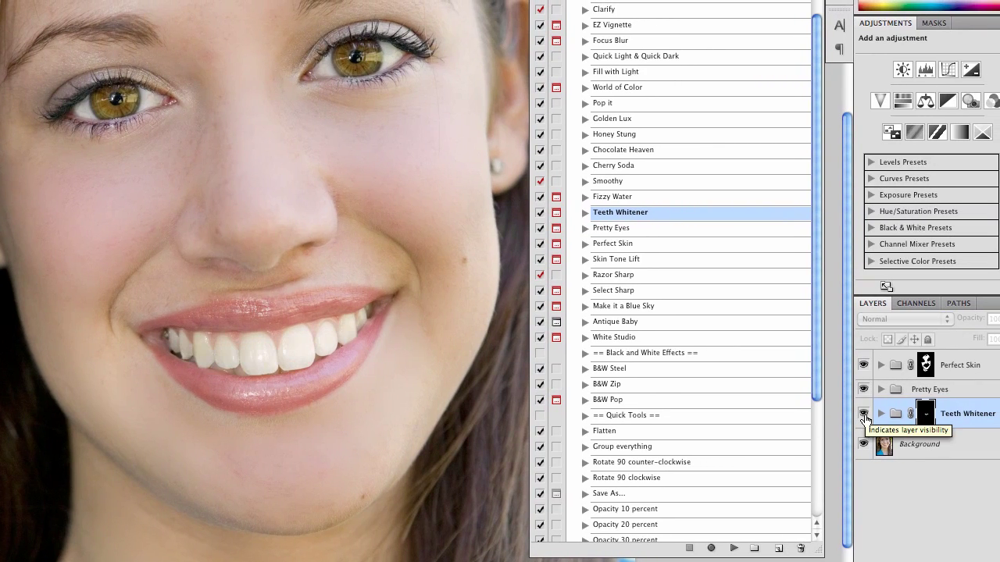
Step: Compare the teeth whitening on and off, then set the Teeth Whitener group to 80% opacity
{"action": "left_click", "coordinate": [865, 420]}
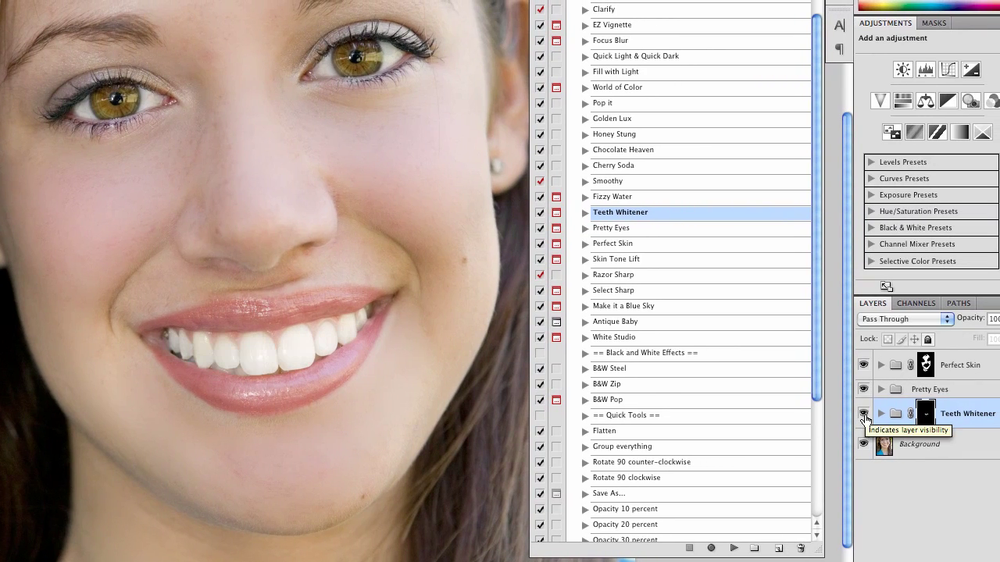
{"action": "left_click", "coordinate": [865, 419]}
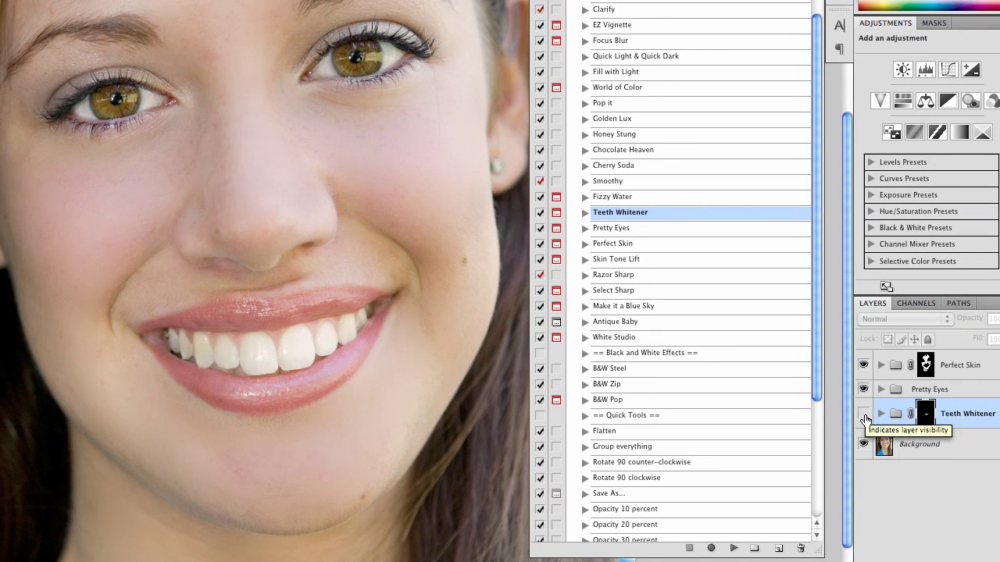
{"action": "left_click", "coordinate": [865, 420]}
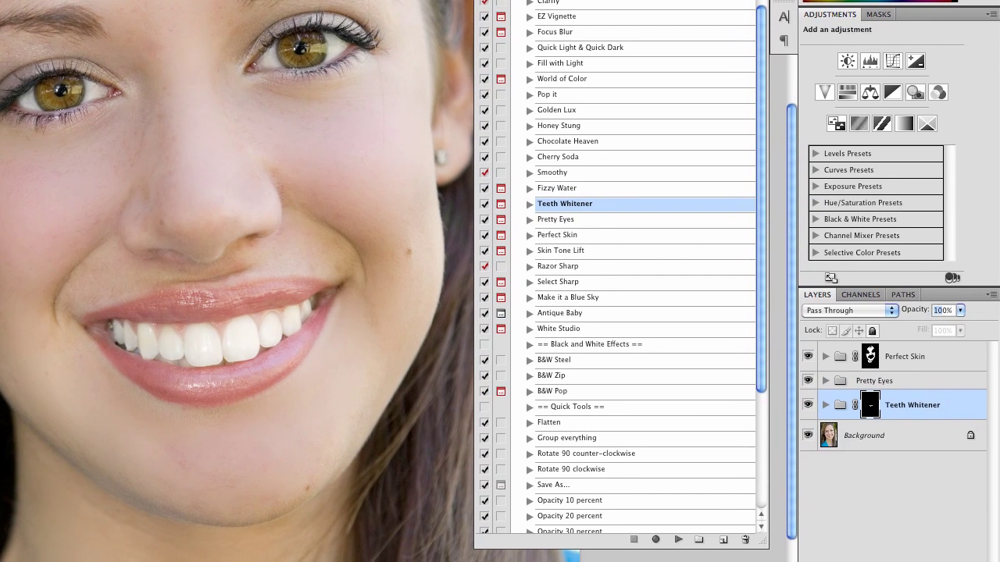
{"action": "type", "text": "80"}
{"action": "key", "text": "Return"}
{"action": "scroll", "coordinate": [281, 489], "scroll_direction": "down", "scroll_amount": 6}
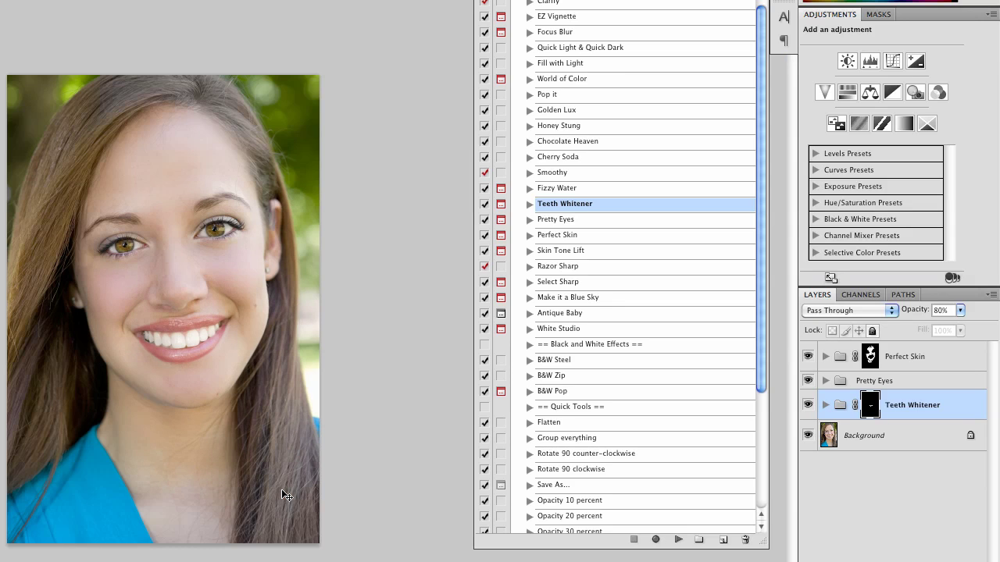
Step: In History, alternate between the original snapshot and Snapshot 1, ending on Snapshot 1
{"action": "scroll", "coordinate": [281, 489], "scroll_direction": "up", "scroll_amount": 3}
{"action": "left_click", "coordinate": [542, 4]}
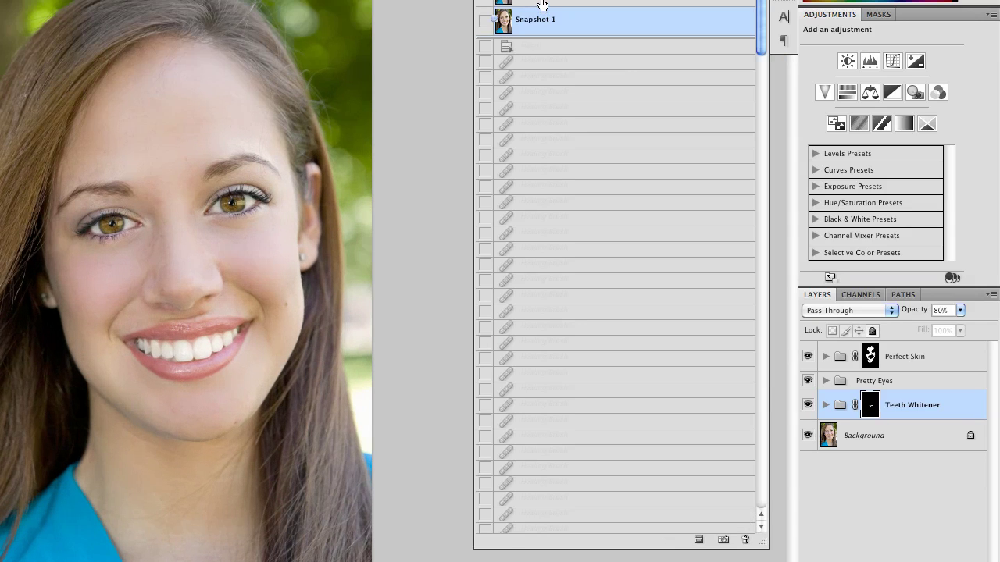
{"action": "left_click", "coordinate": [542, 4]}
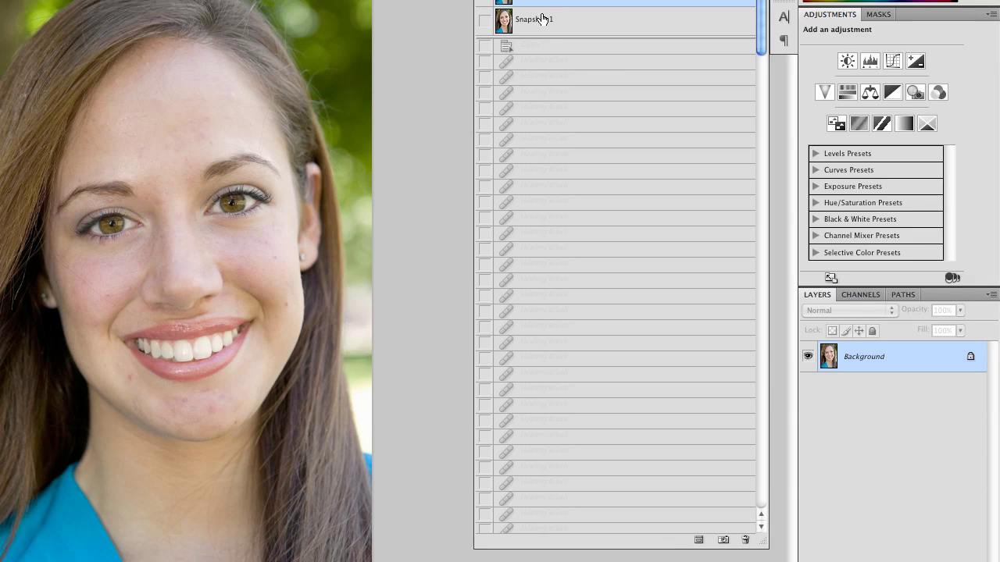
{"action": "left_click", "coordinate": [543, 19]}
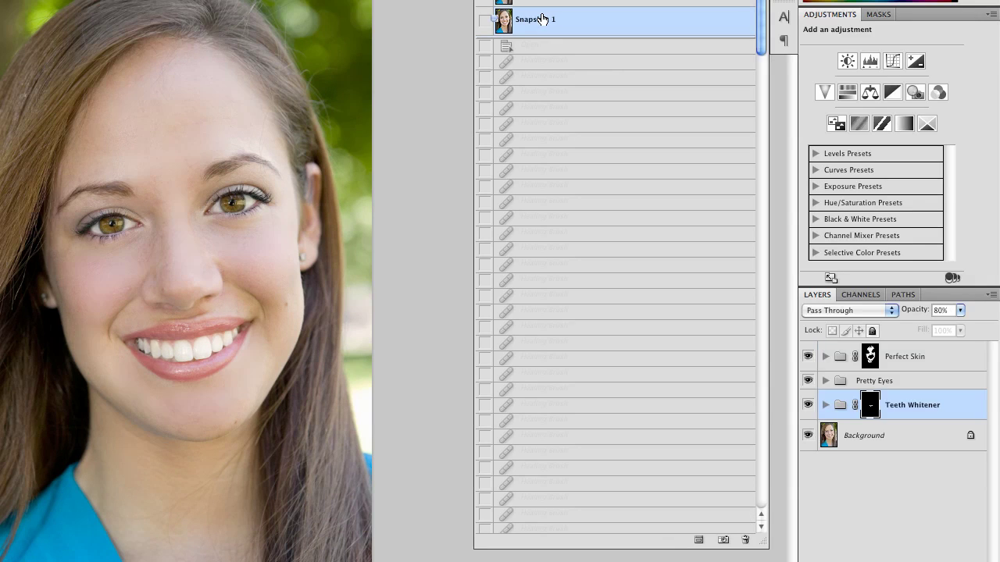
{"action": "left_click", "coordinate": [544, 4]}
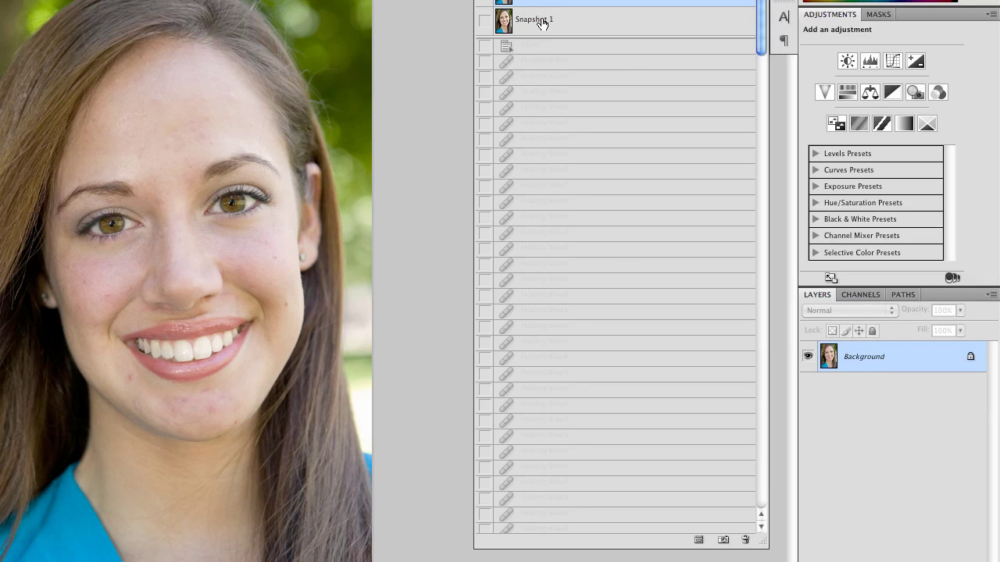
{"action": "left_click", "coordinate": [542, 22]}
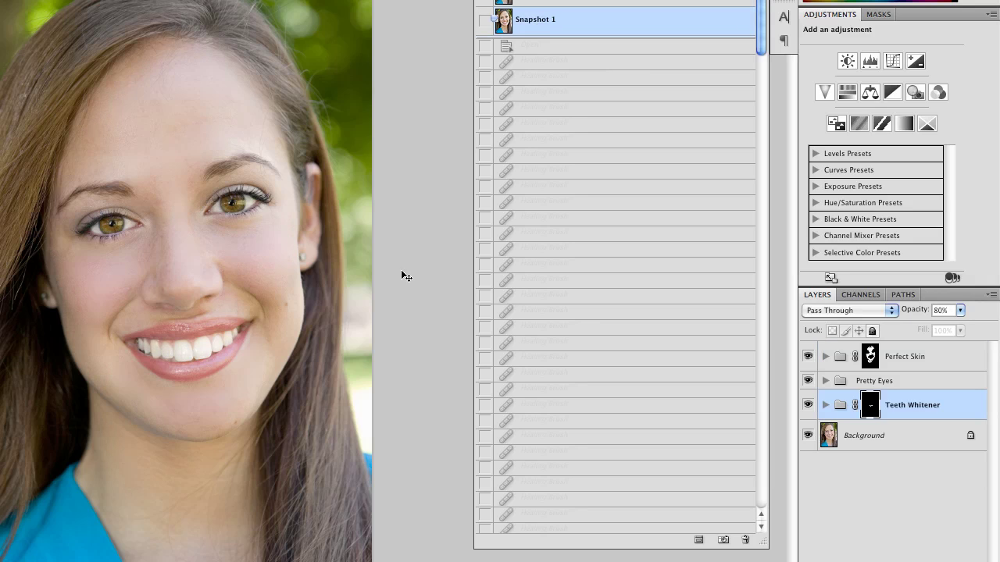